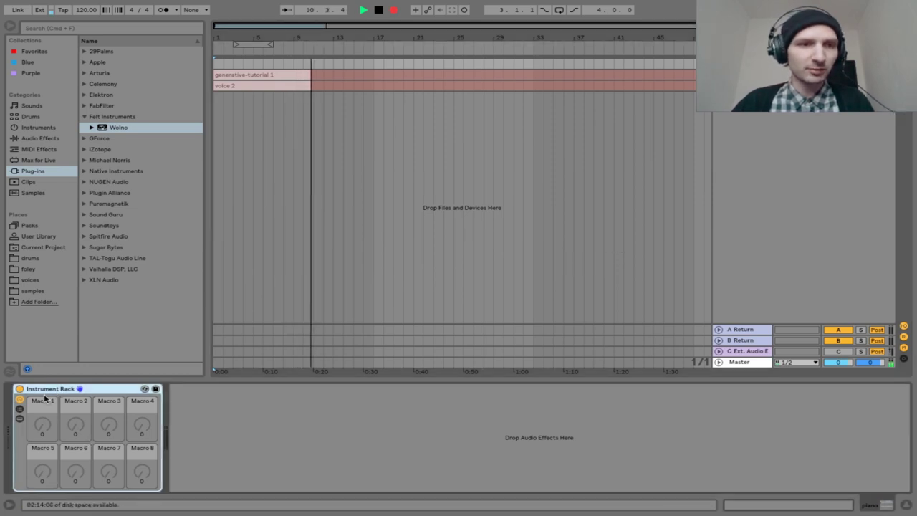
- Reveal the chain list of the empty Instrument Rack on the piano track
left_click(19, 409)
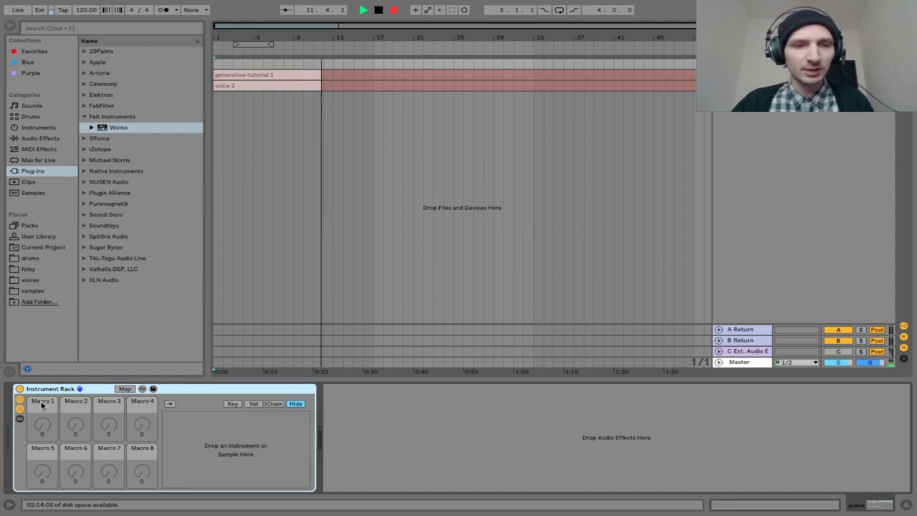
- Create three empty chains in the rack and drop Wolno onto the first one
right_click(183, 418)
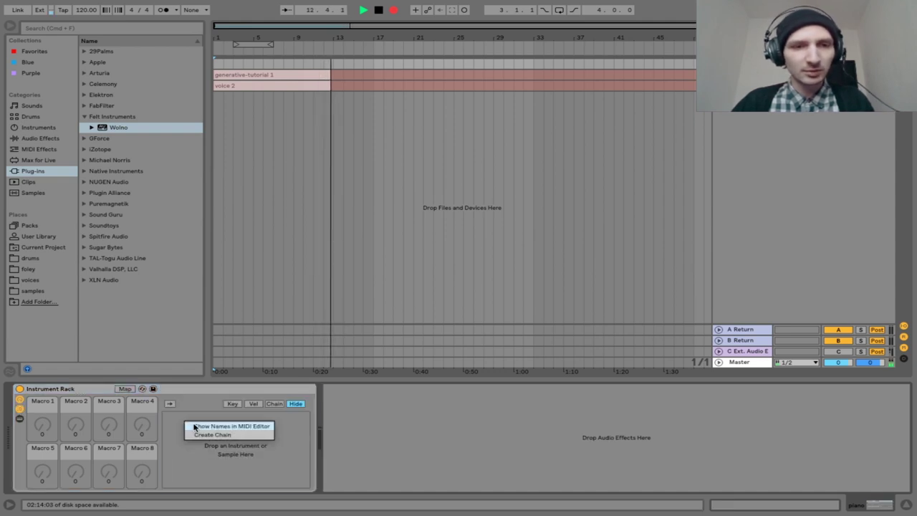
left_click(197, 434)
right_click(190, 437)
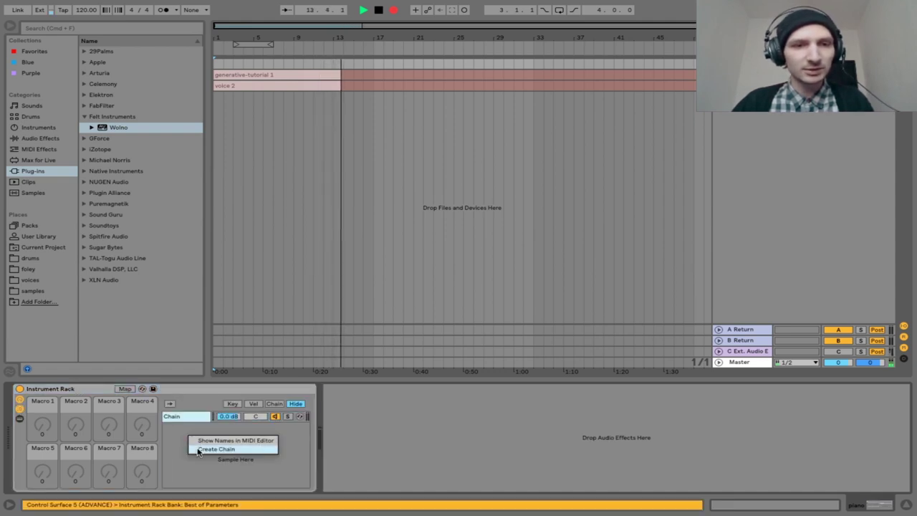
left_click(198, 449)
right_click(188, 444)
left_click(199, 457)
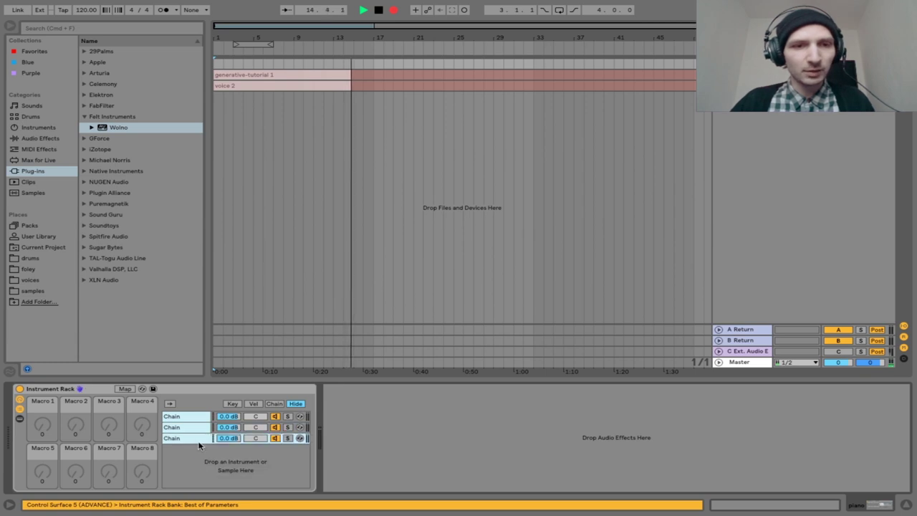
left_click(182, 420)
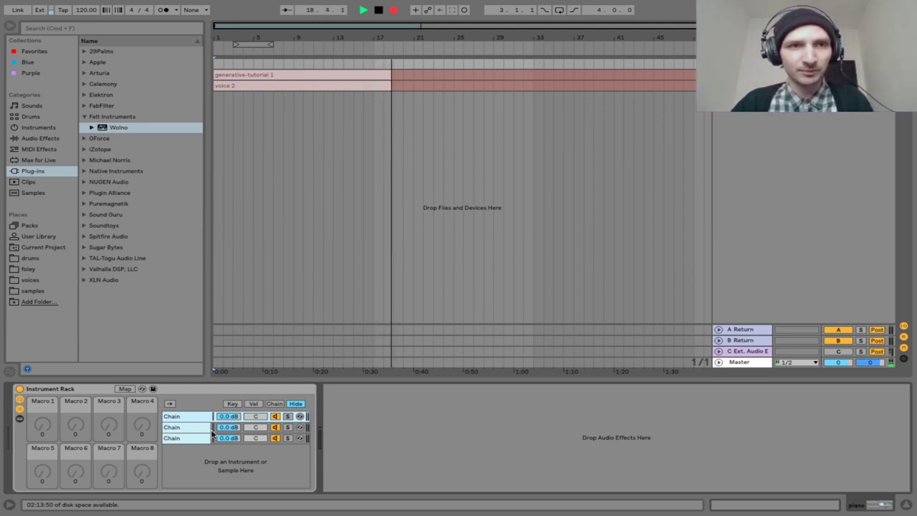
left_click_drag(102, 128, 174, 418)
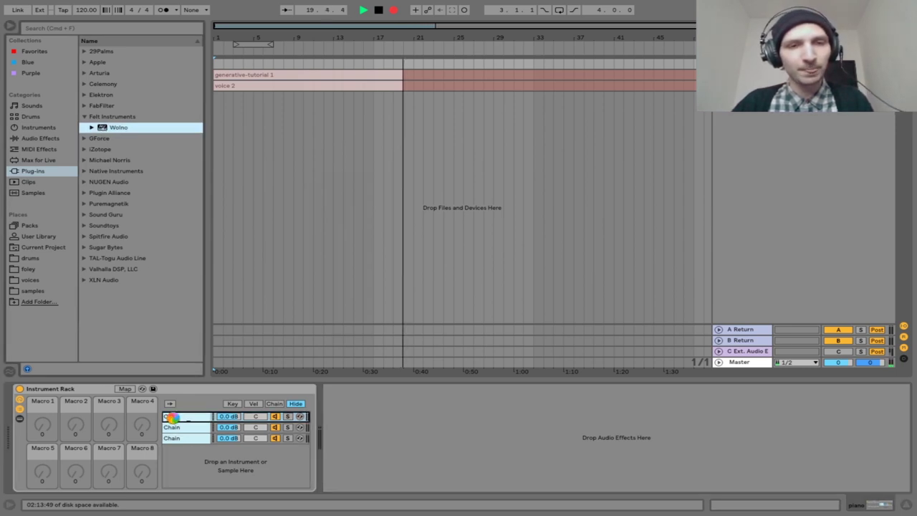
- Load Wolno into each of the three chains, closing each plugin window afterwards
left_click_drag(172, 418, 174, 420)
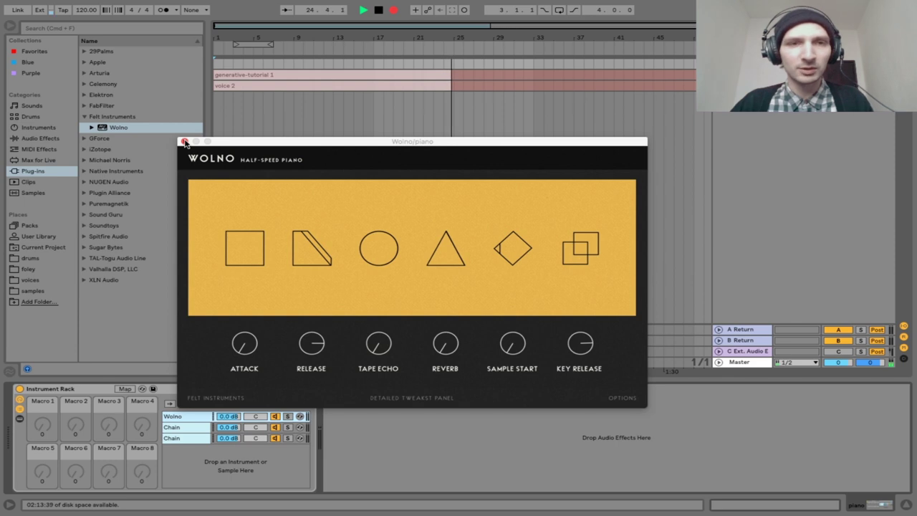
left_click(184, 142)
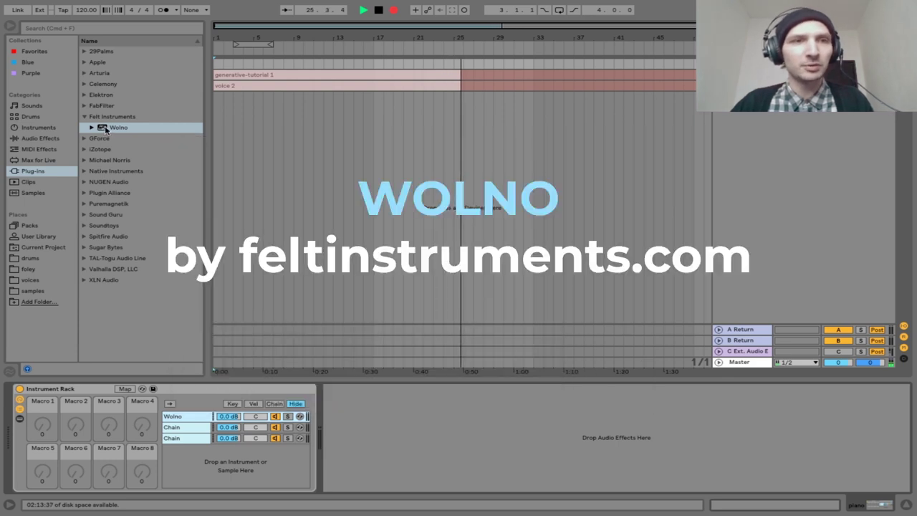
left_click_drag(104, 129, 181, 430)
left_click(188, 148)
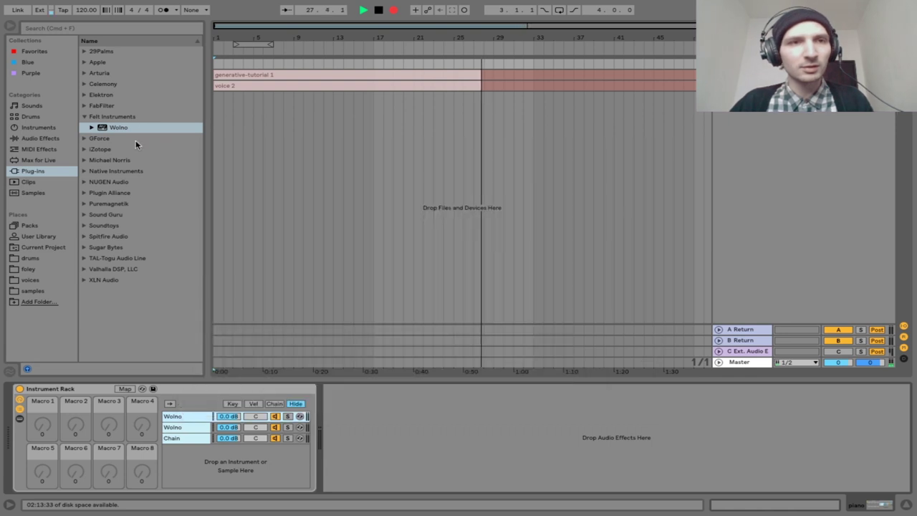
left_click_drag(102, 127, 173, 438)
left_click(194, 156)
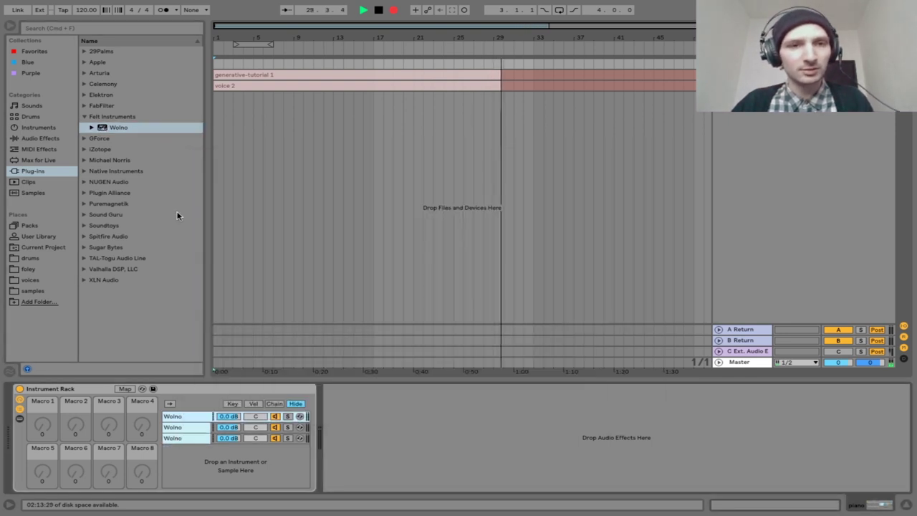
- Rename the three chains main, left and right
left_click(177, 418)
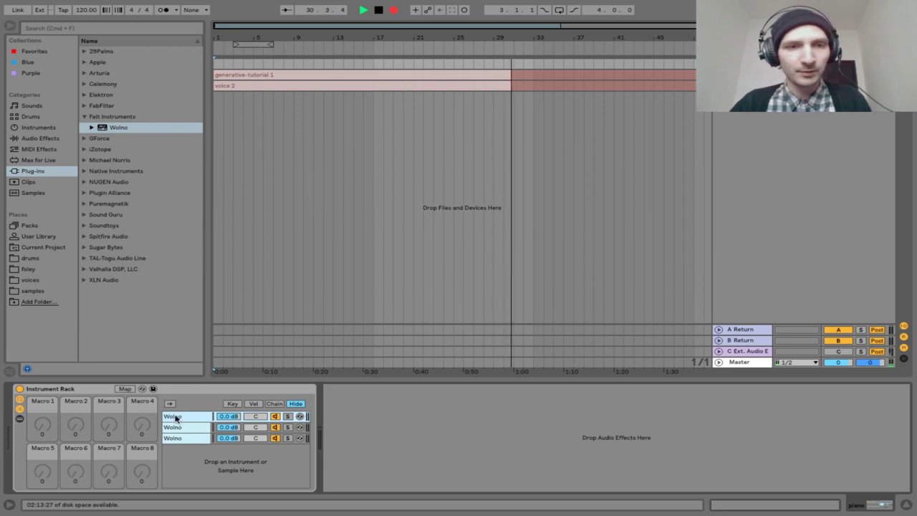
key("super+r")
type("m")
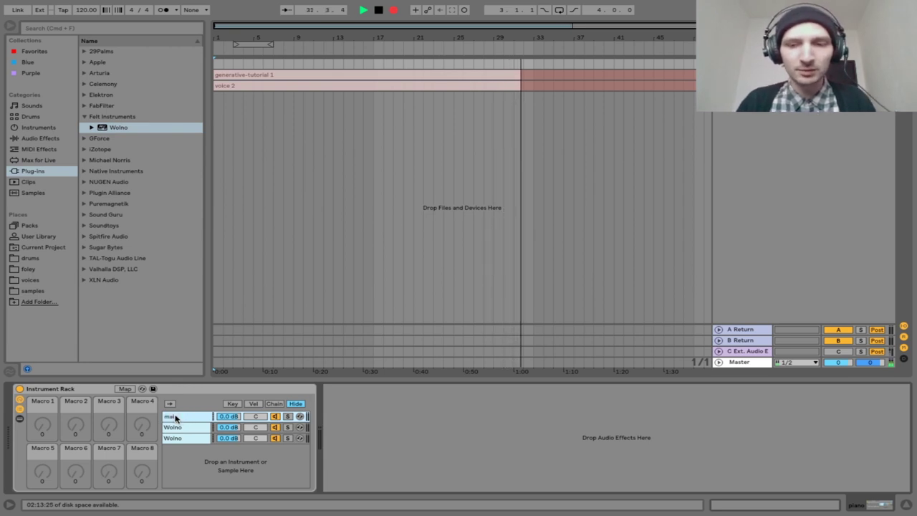
type("ain")
left_click(177, 428)
key("super+r")
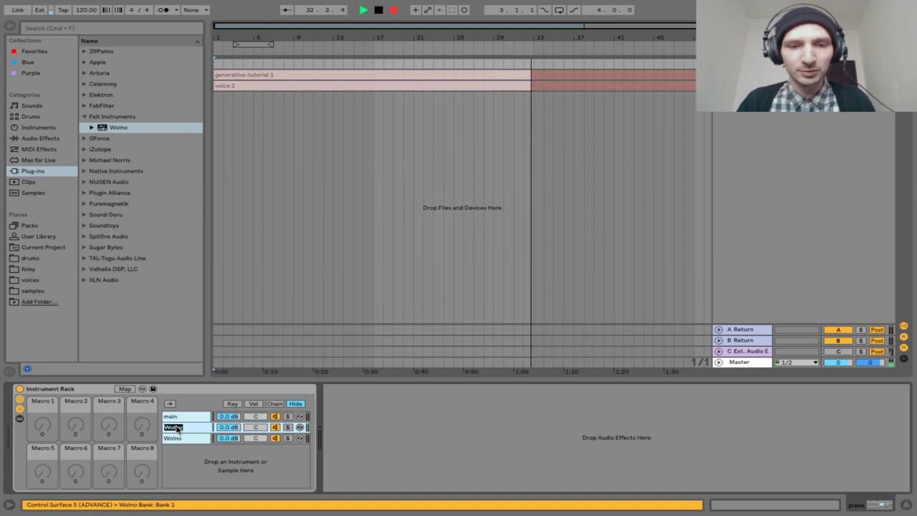
type("left")
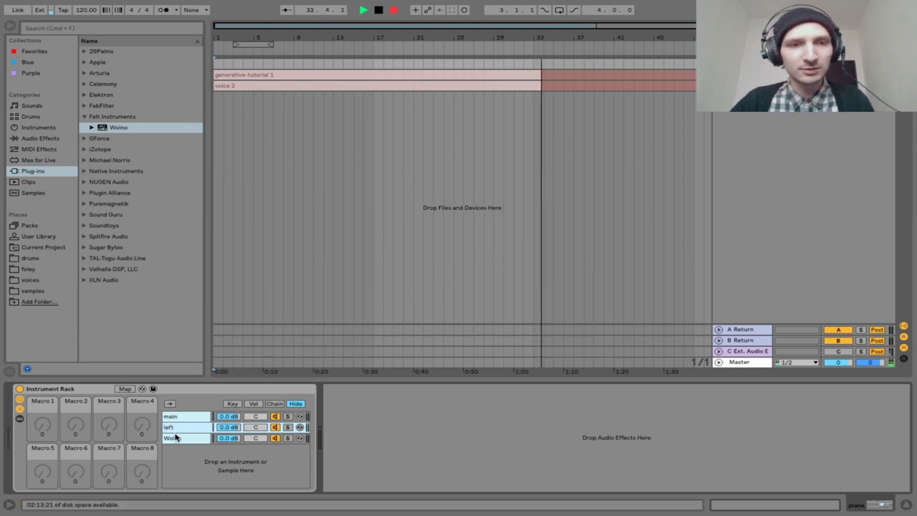
left_click(176, 438)
key("super+r")
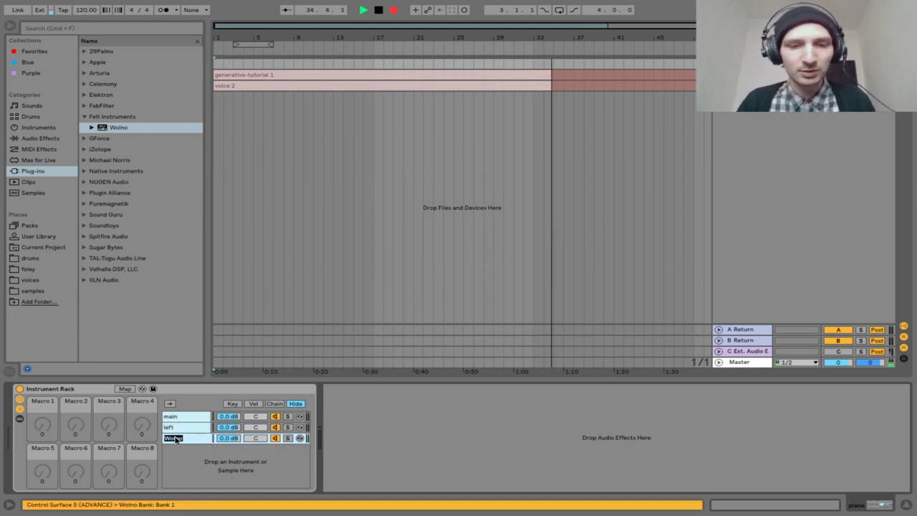
type("right")
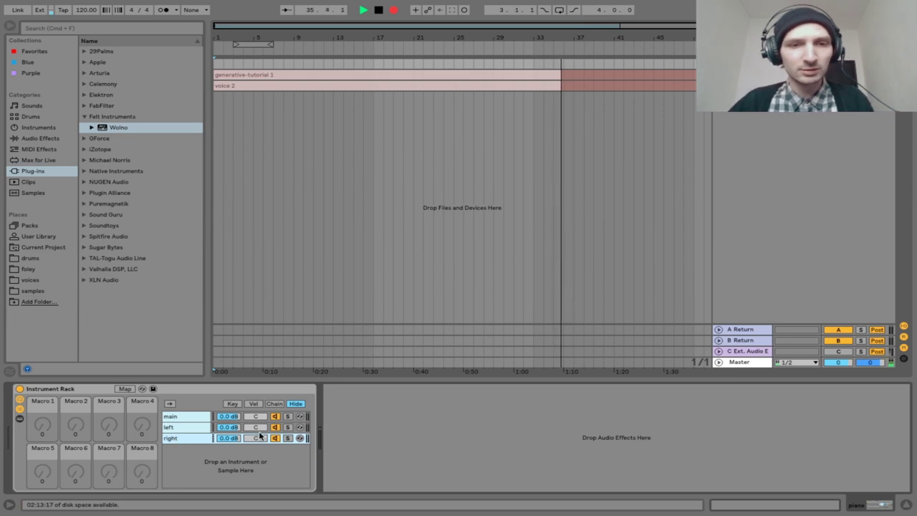
- Pan the left chain to 50L and show the main chain's devices
left_click_drag(257, 428, 273, 419)
left_click(181, 416)
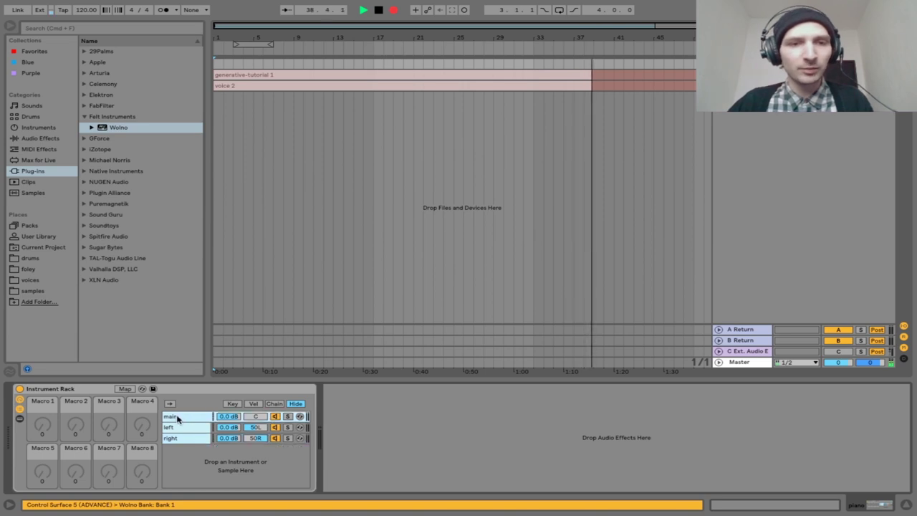
left_click(21, 419)
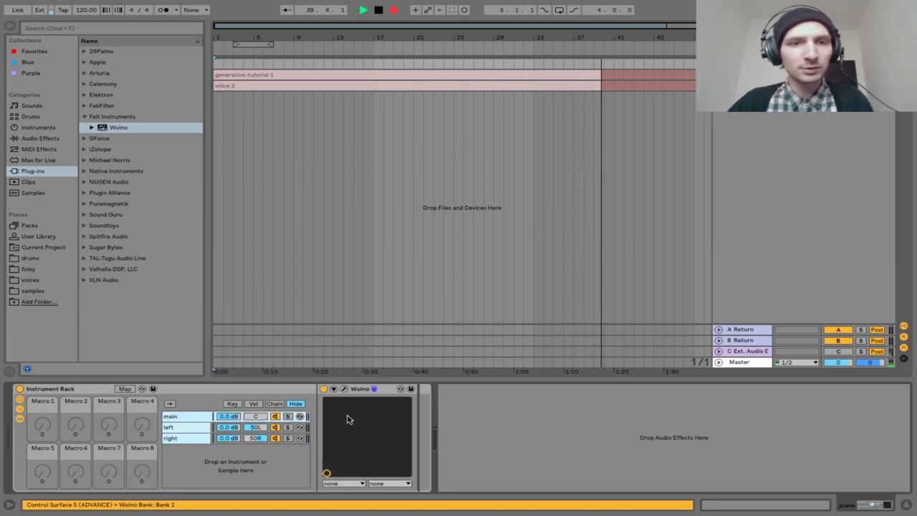
- Add the MinorTim chord preset before Wolno on the left chain
left_click(177, 428)
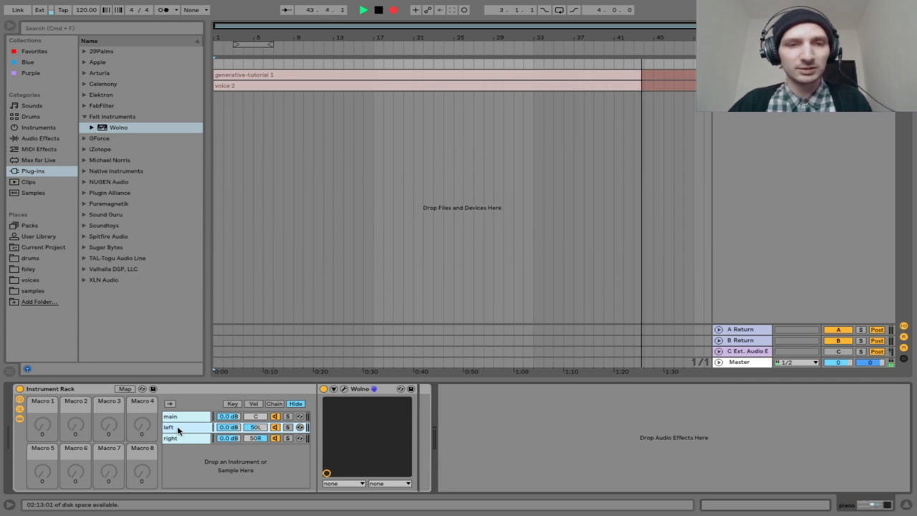
left_click(39, 149)
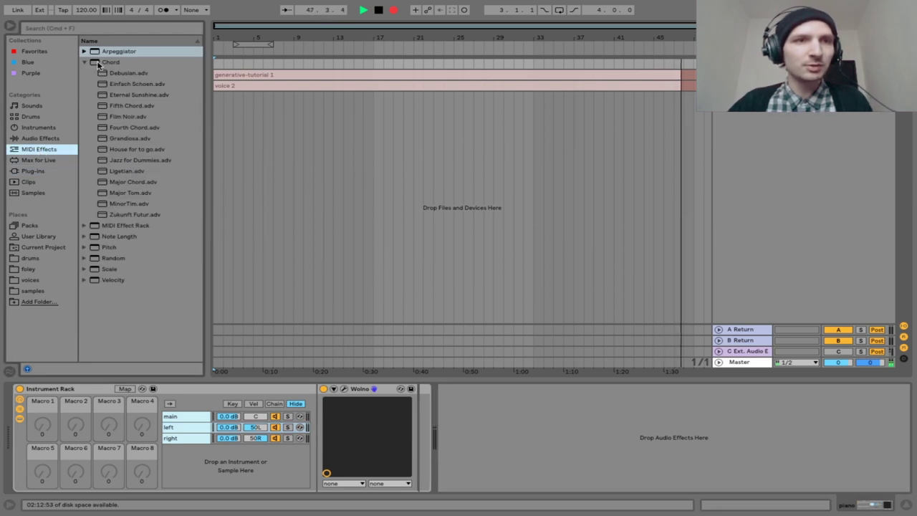
left_click(103, 205)
left_click_drag(102, 207, 321, 413)
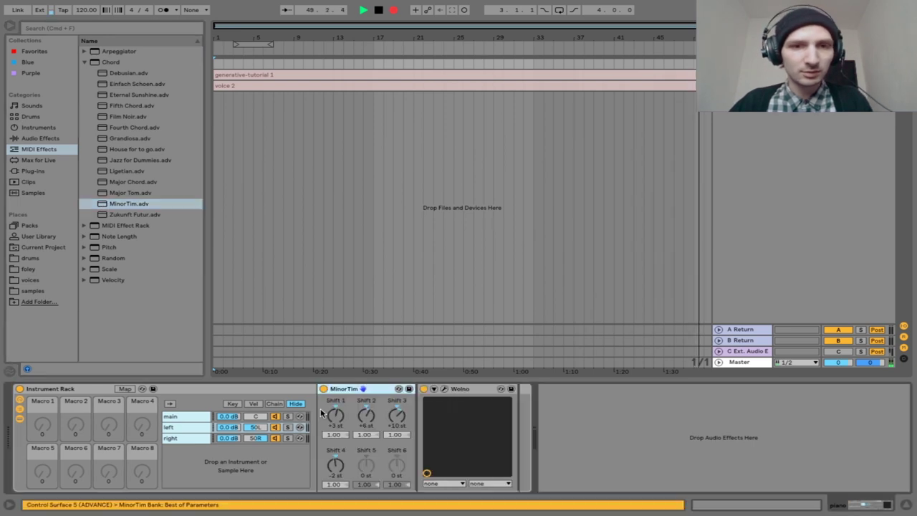
- Deactivate the main and right chains, then return to the left chain's devices
left_click(276, 417)
left_click(274, 439)
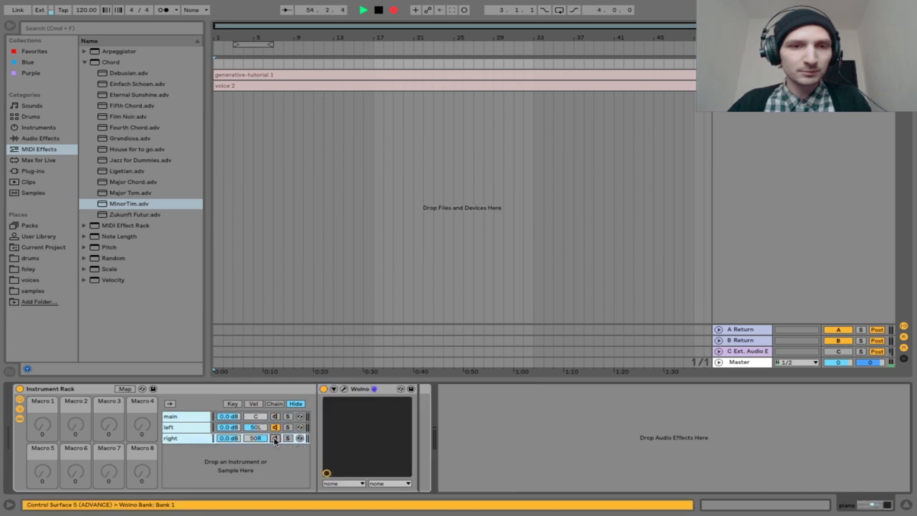
left_click(188, 427)
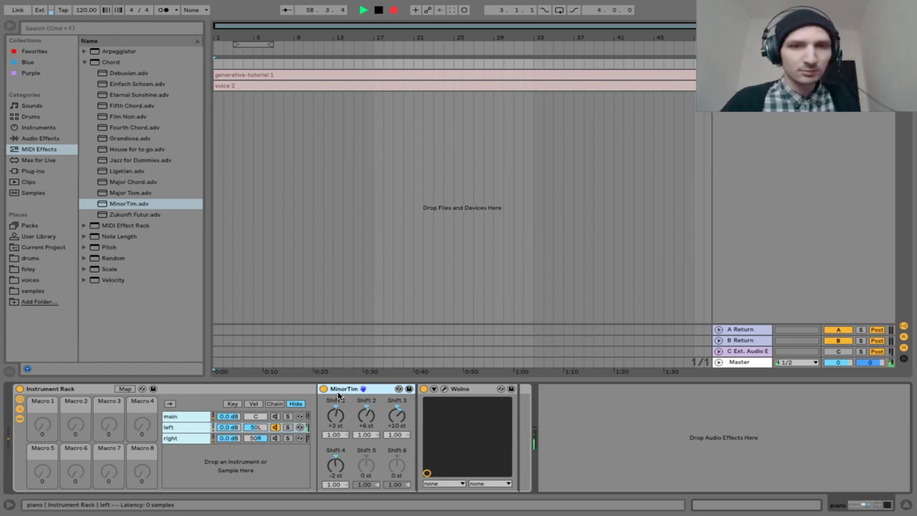
left_click(95, 53)
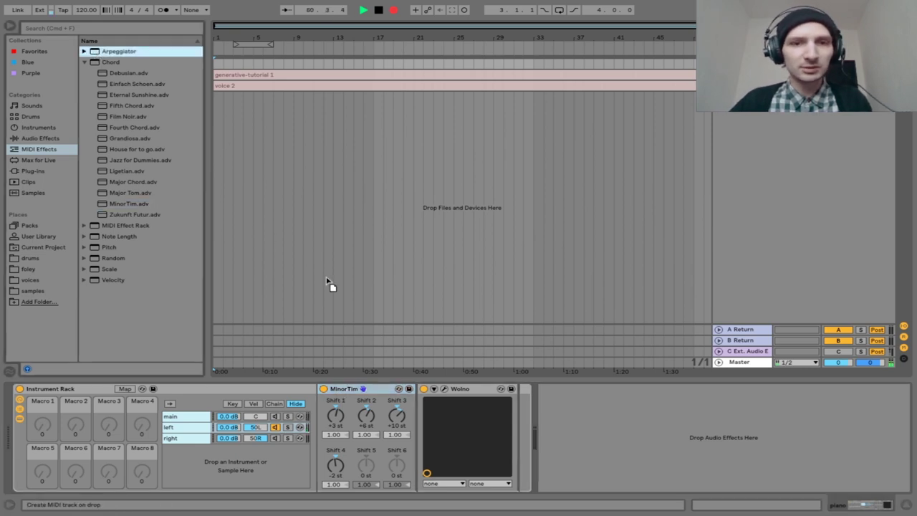
- Insert an Arpeggiator after MinorTim with Random style and Minor transpose
left_click_drag(328, 283, 418, 423)
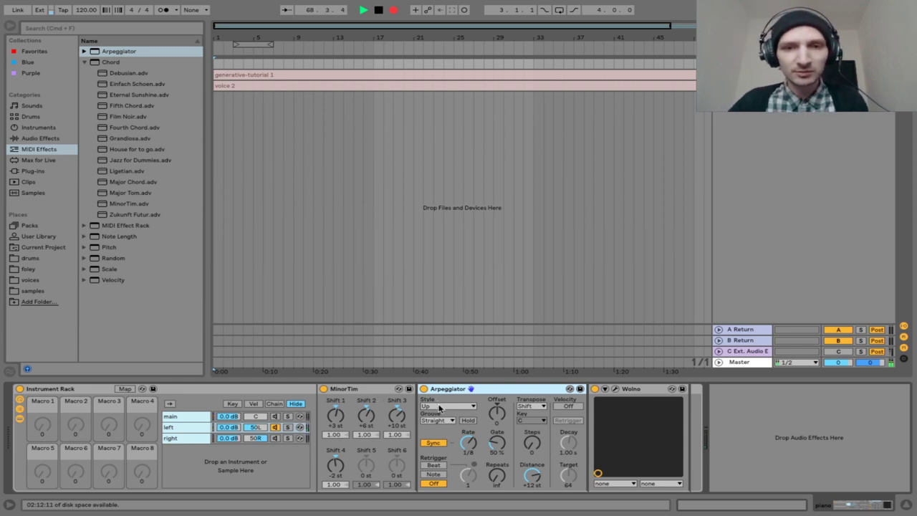
left_click(440, 407)
left_click(434, 387)
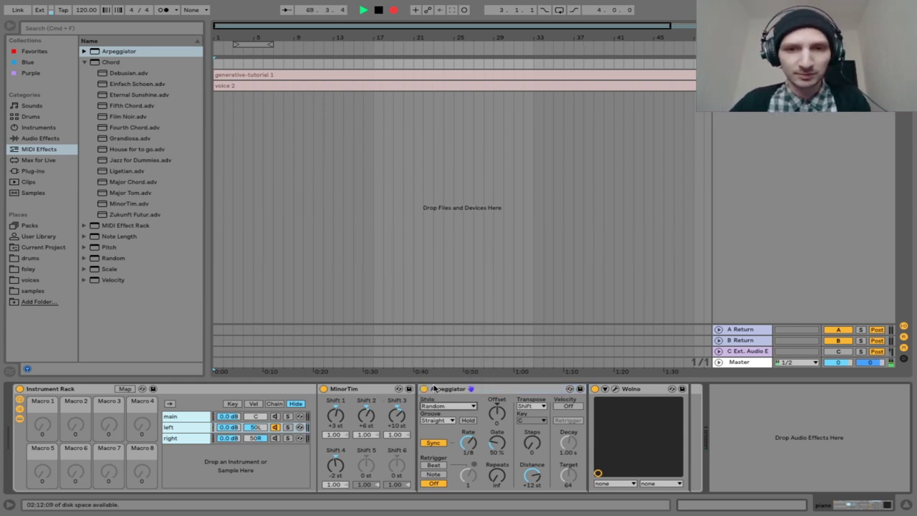
left_click(531, 406)
left_click(527, 431)
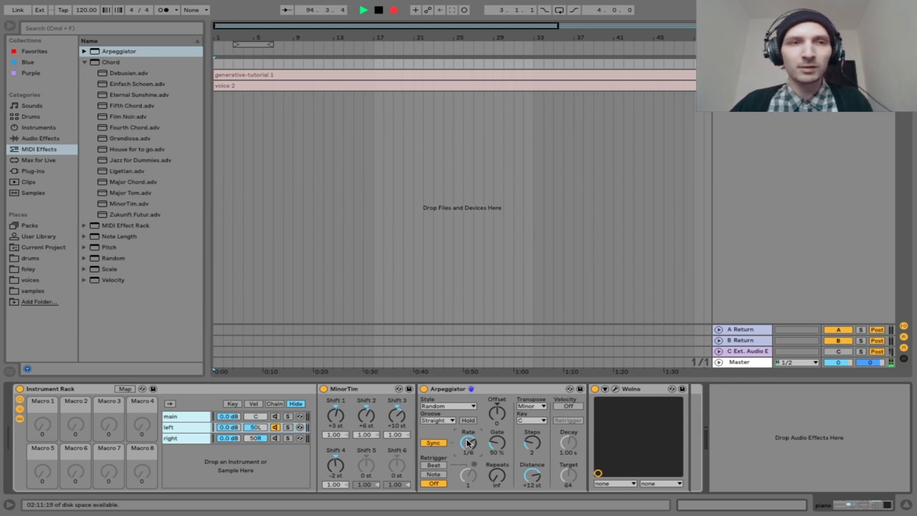
left_click(39, 159)
- Add an LFO mapped to the Arpeggiator Rate, with 26% depth and 21% offset
left_click(126, 225)
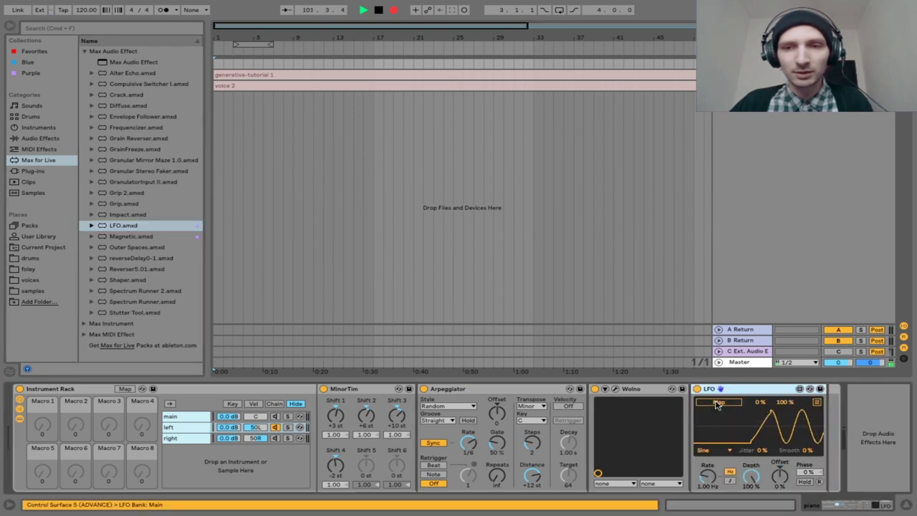
left_click(721, 404)
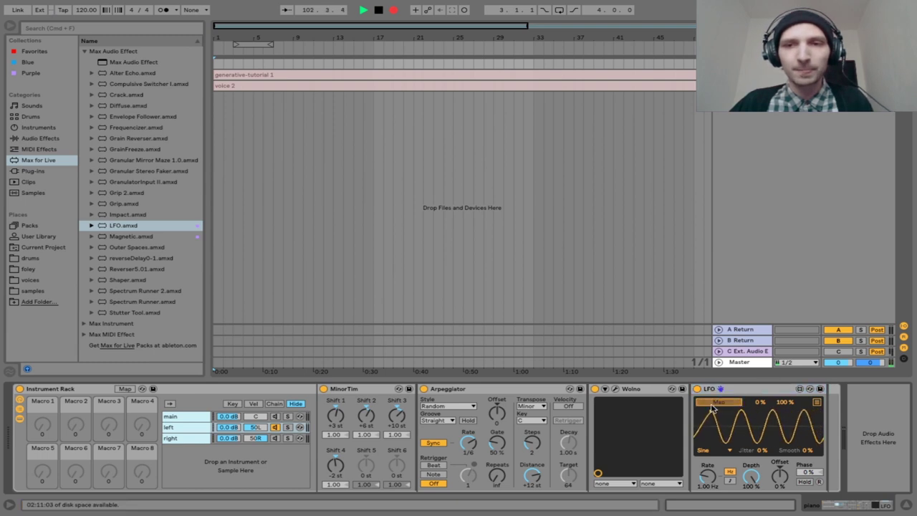
left_click(468, 444)
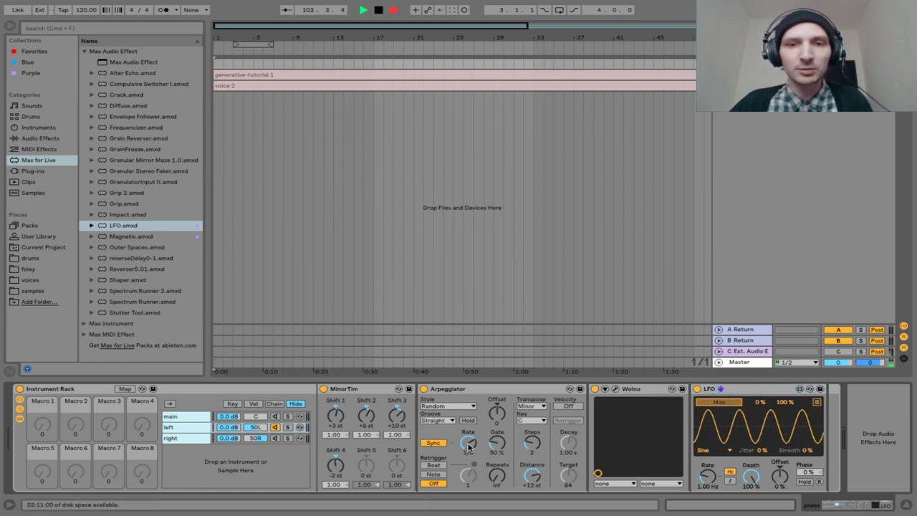
left_click_drag(750, 475, 708, 473)
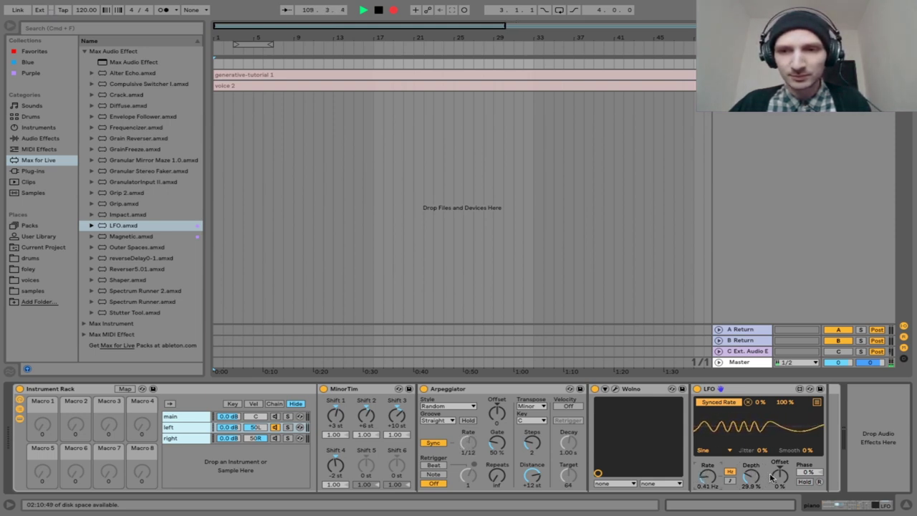
left_click_drag(779, 475, 780, 472)
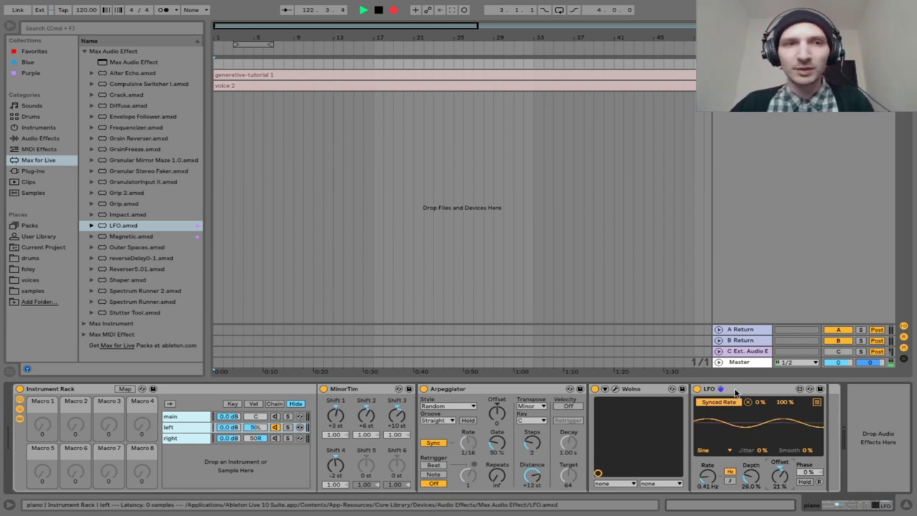
- Insert a Velocity effect before Wolno with Out Hi 48 and Random 10
left_click(39, 150)
left_click(85, 63)
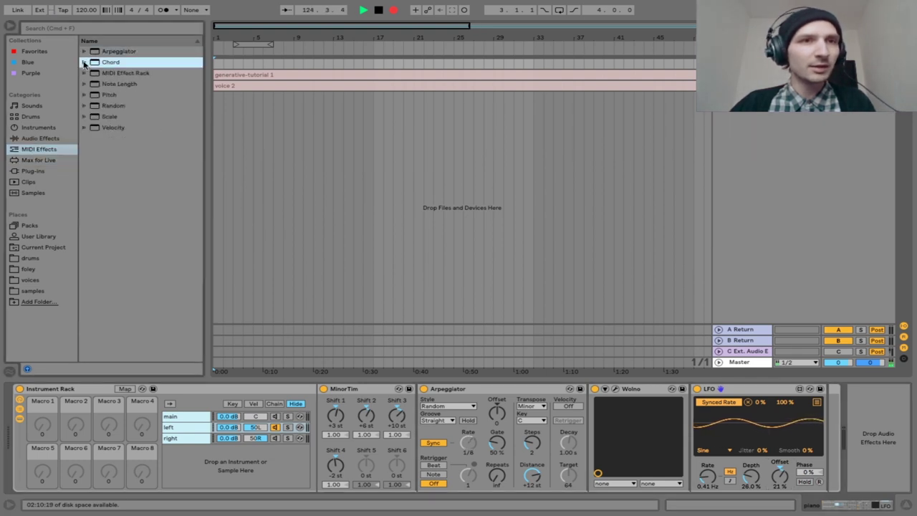
left_click_drag(83, 128, 594, 419)
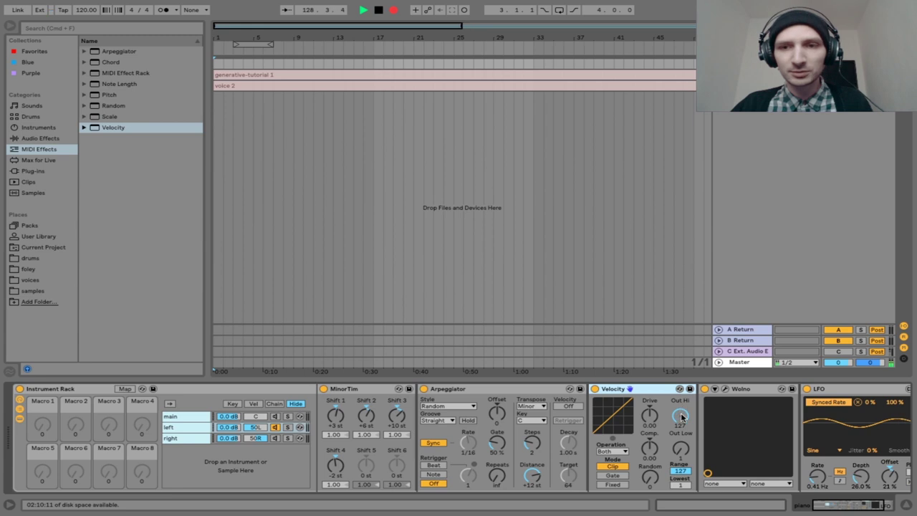
left_click_drag(681, 417, 679, 419)
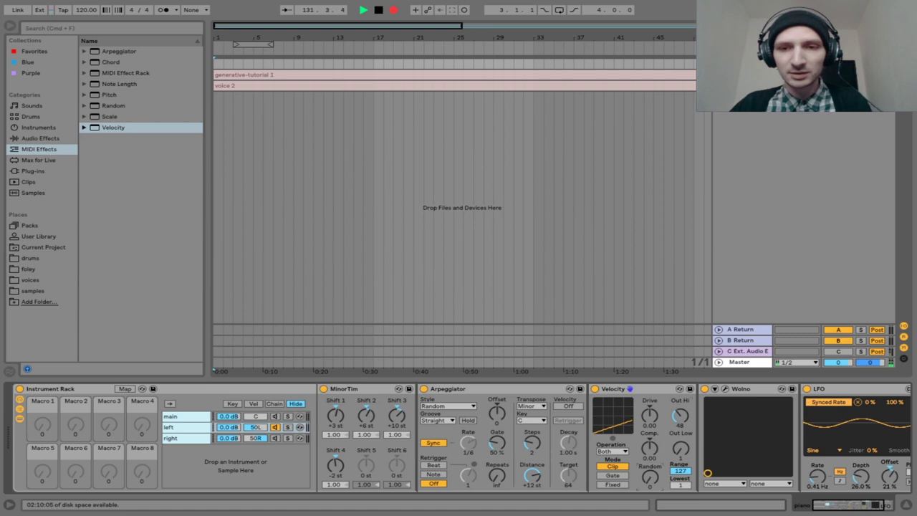
left_click_drag(648, 480, 646, 475)
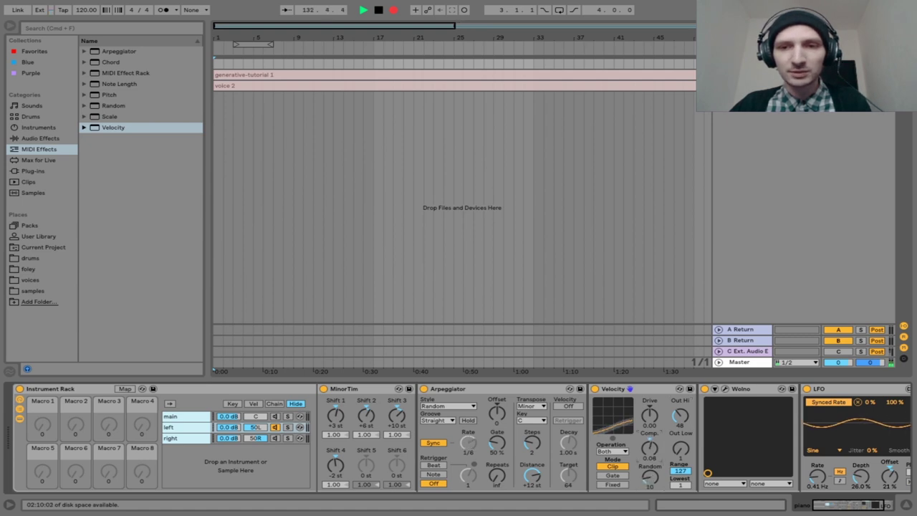
- Turn the left chain's Velocity Out Hi down to 33
left_click(275, 417)
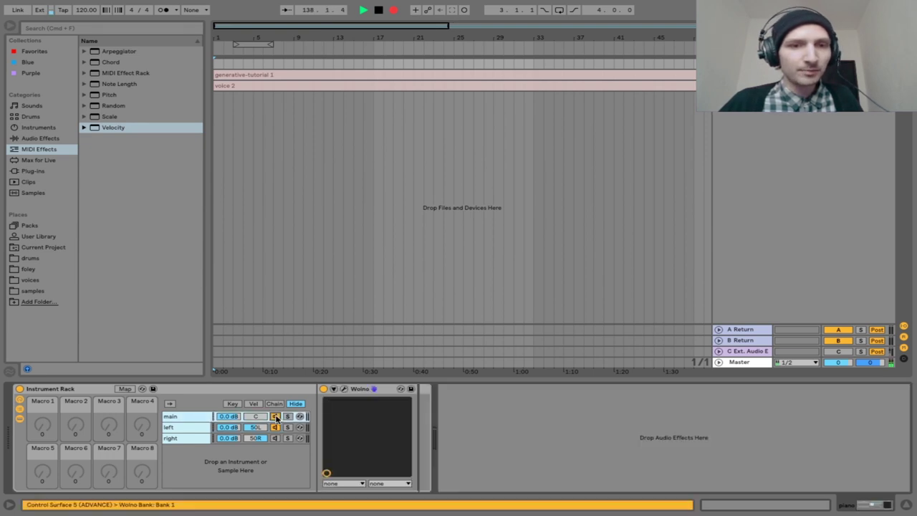
left_click(180, 428)
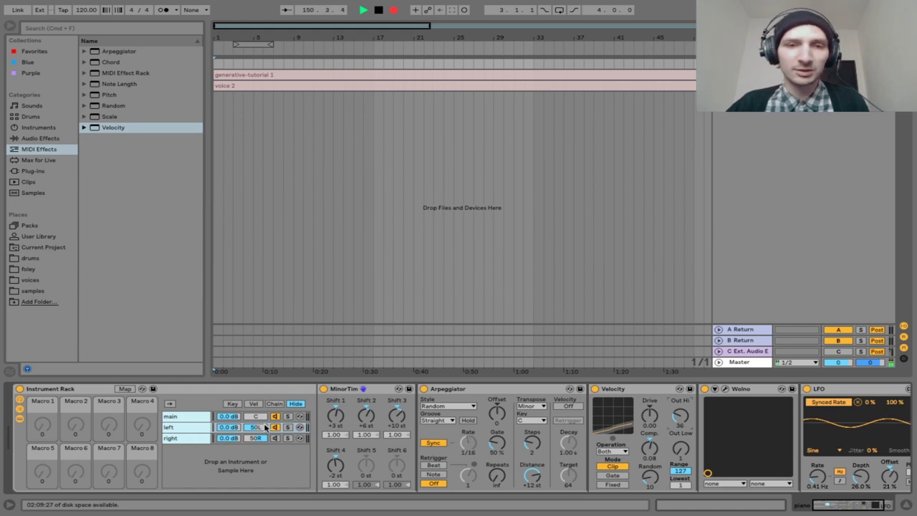
left_click(634, 391)
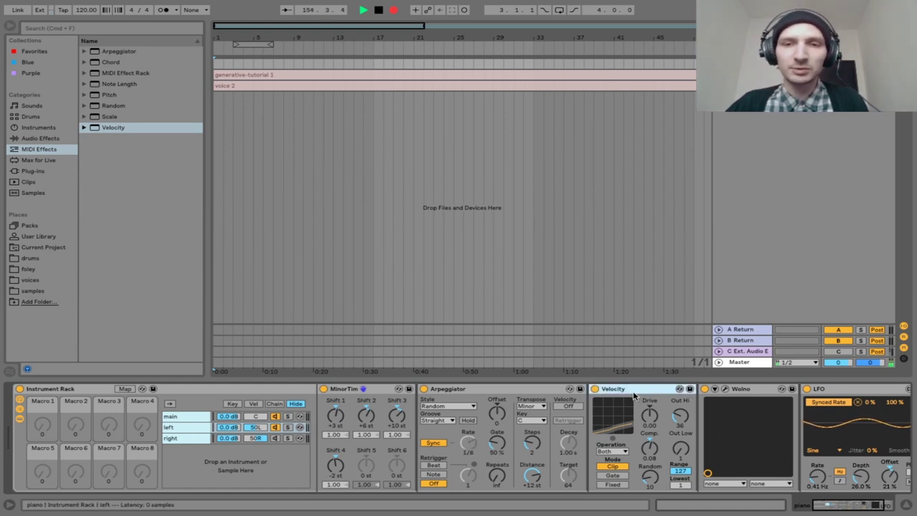
left_click(681, 417)
left_click_drag(681, 418, 664, 413)
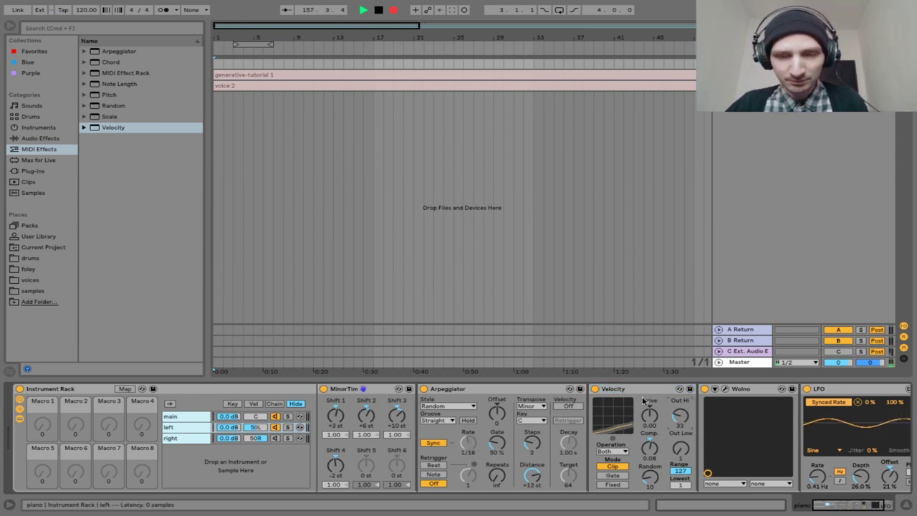
scroll(680, 416, "right", 3)
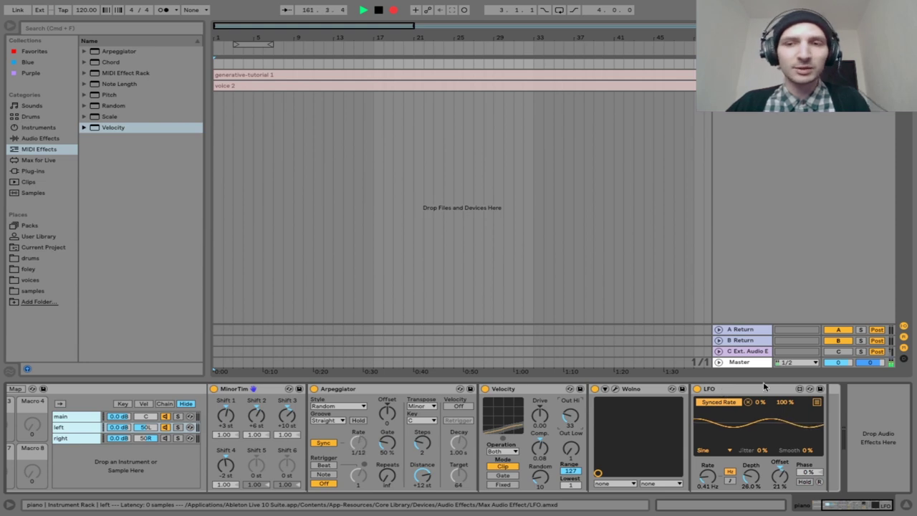
left_click(30, 172)
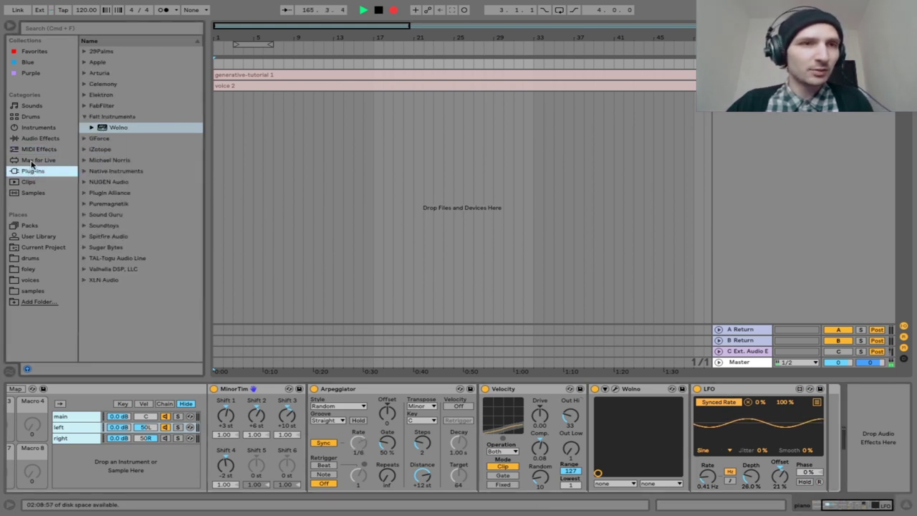
- Place reverseDelay0-1 after the LFO with 48% dry/wet and 0.59 delay time
left_click(33, 160)
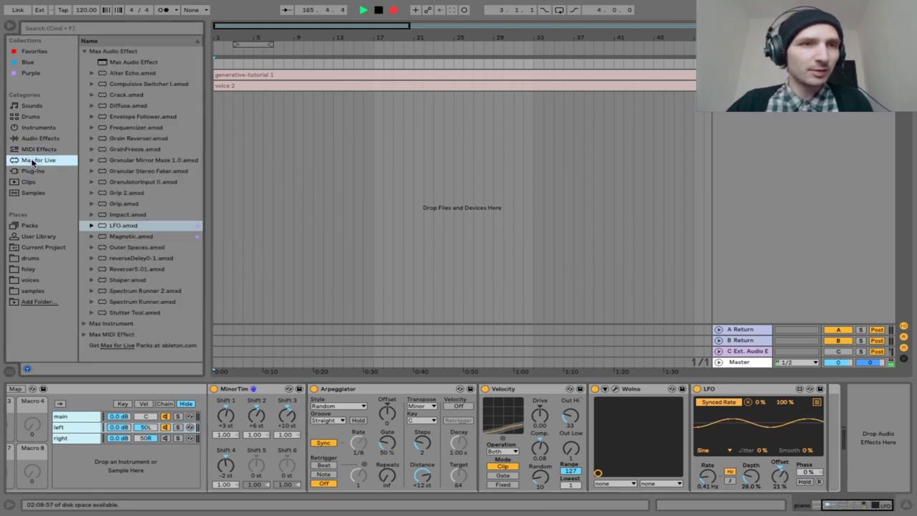
left_click(137, 260)
left_click_drag(542, 352, 833, 423)
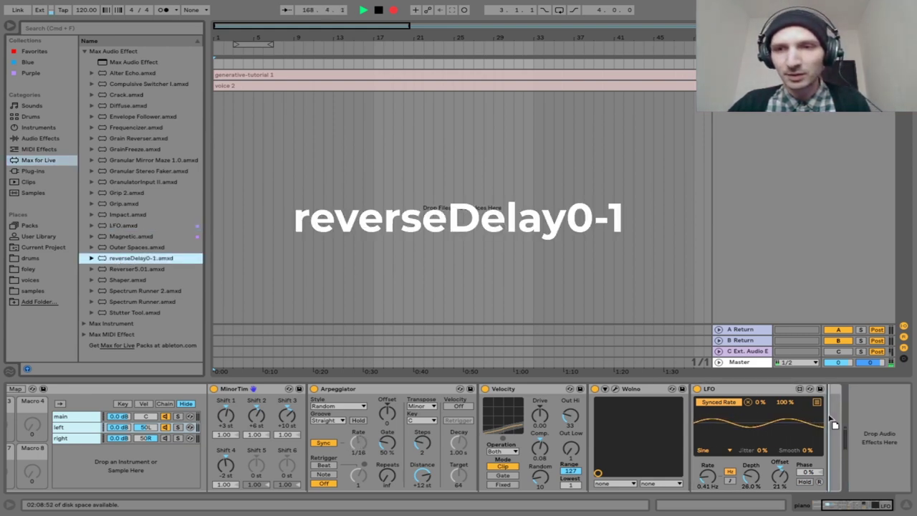
left_click_drag(832, 413, 833, 415)
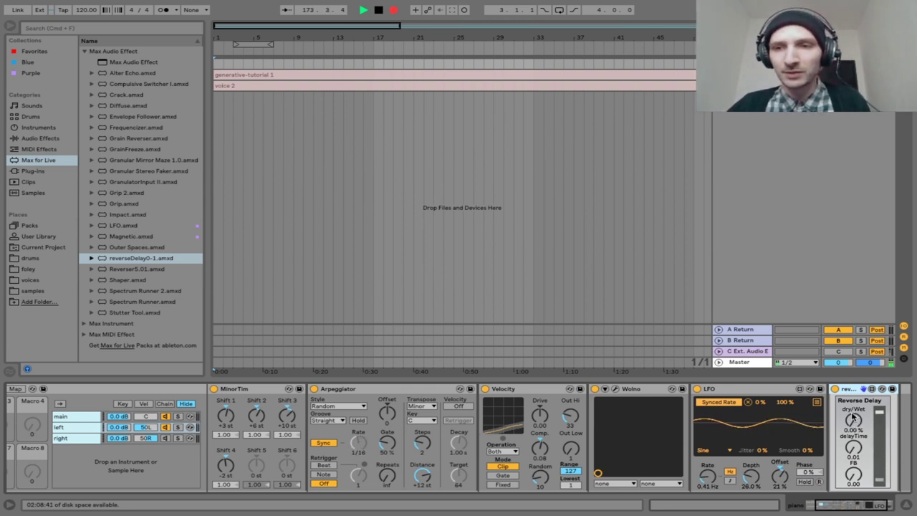
left_click_drag(853, 409, 858, 388)
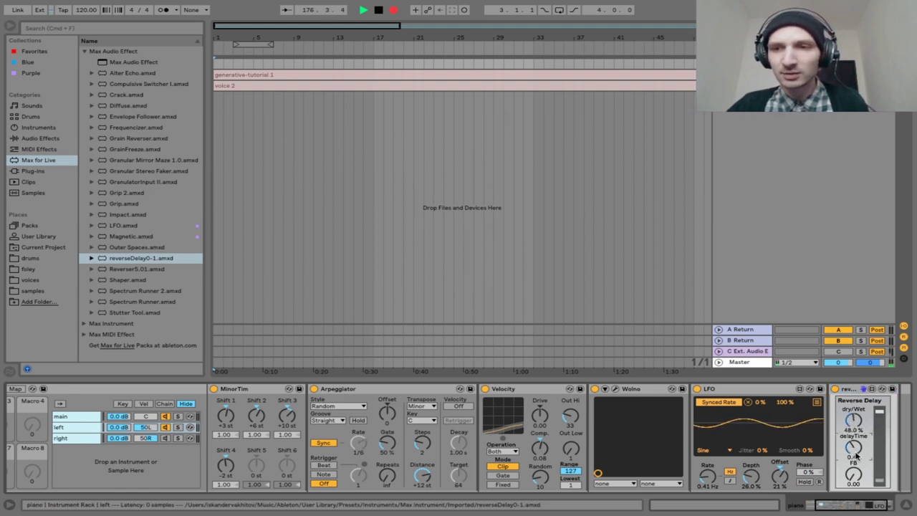
left_click_drag(853, 474, 852, 454)
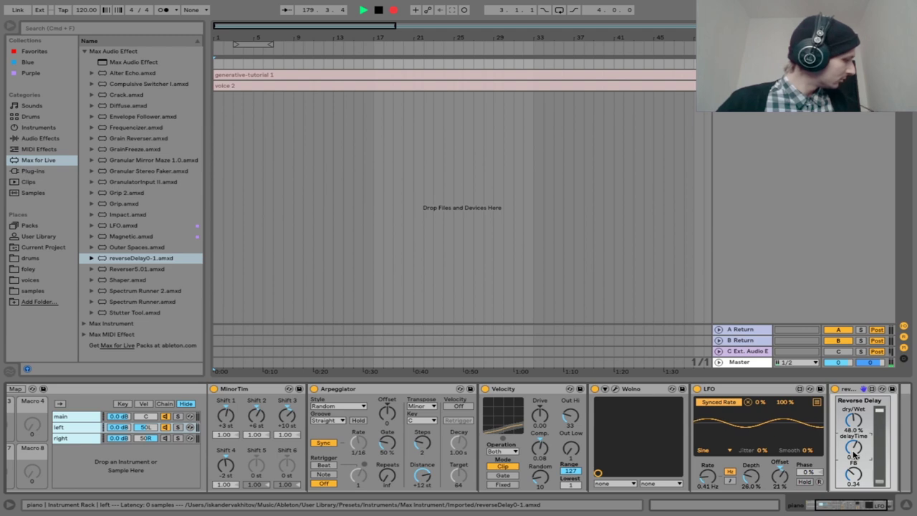
left_click_drag(854, 454, 854, 449)
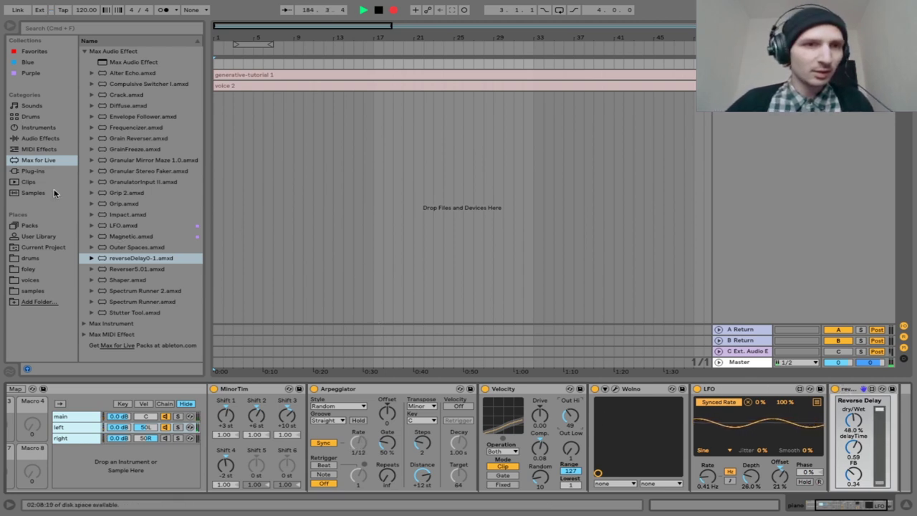
- Load Puremagnetik's Echolift after the Reverse Delay and close its plugin window
left_click(41, 162)
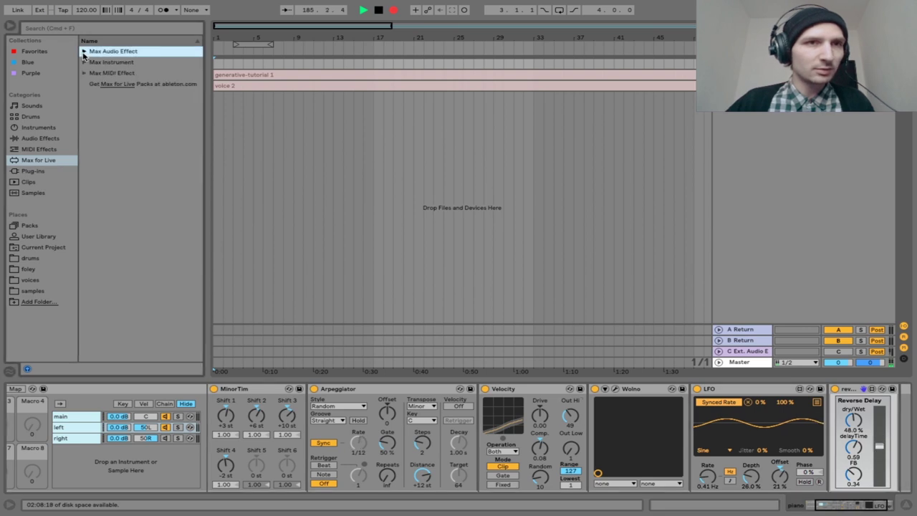
left_click(33, 171)
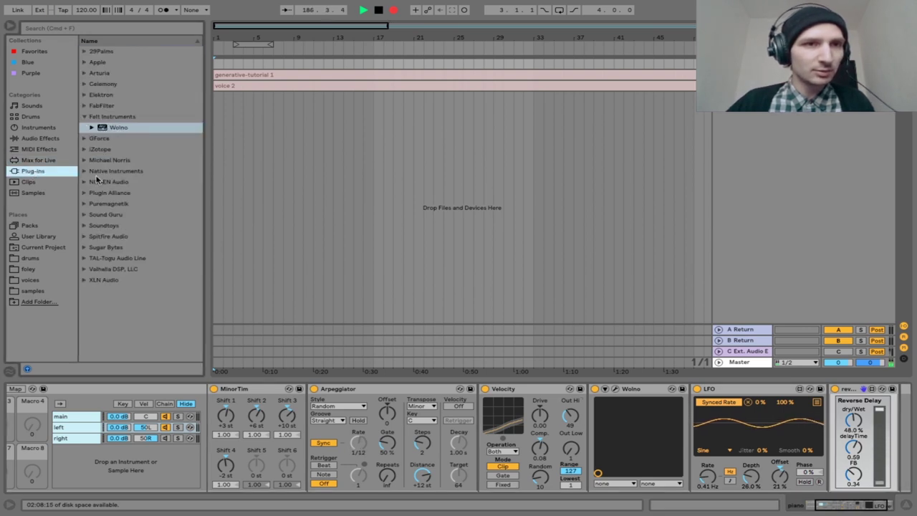
left_click(84, 204)
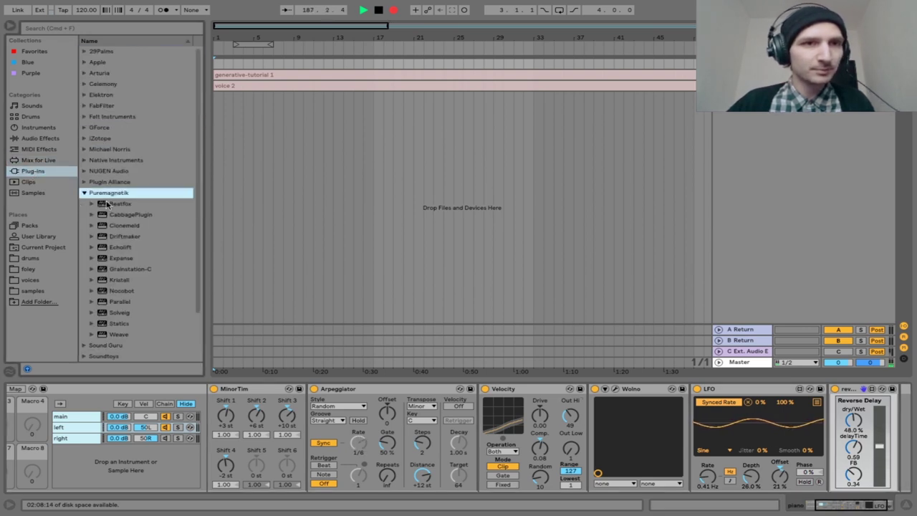
left_click(115, 248)
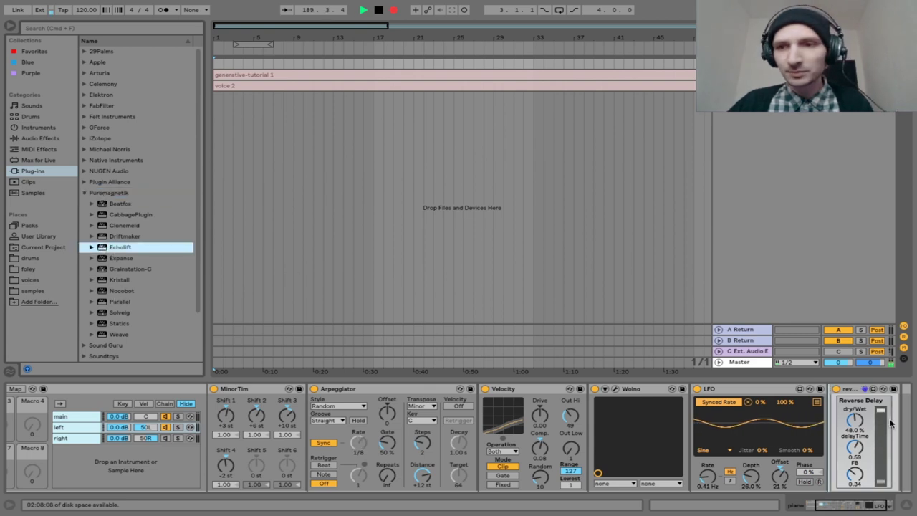
scroll(904, 430, "right", 1)
scroll(891, 424, "right", 1)
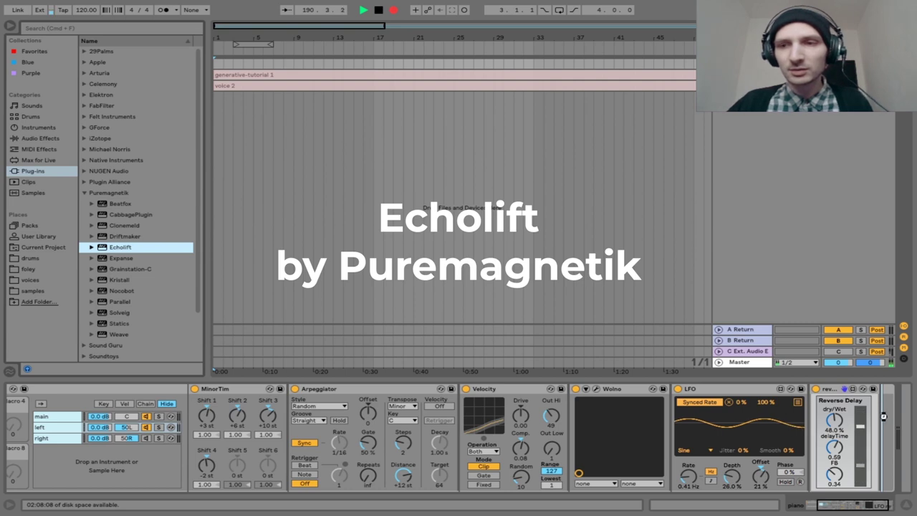
key("Return")
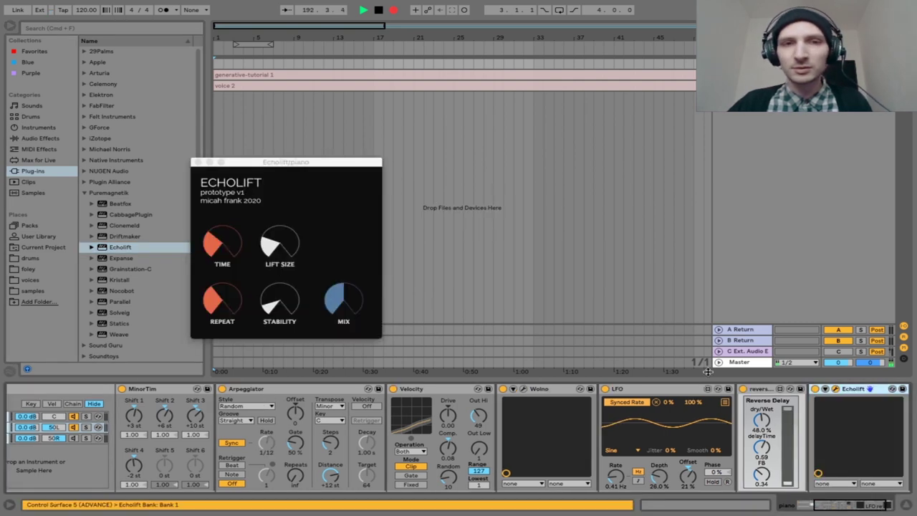
left_click(217, 247)
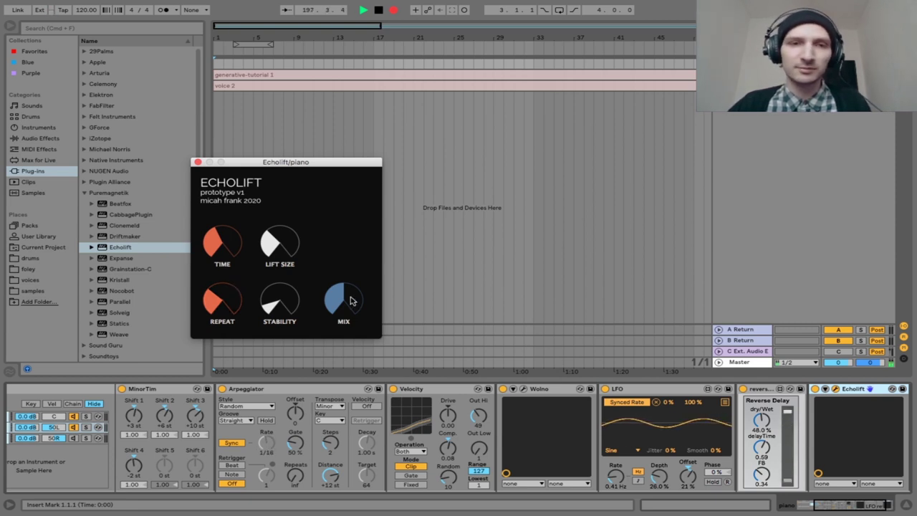
left_click(198, 162)
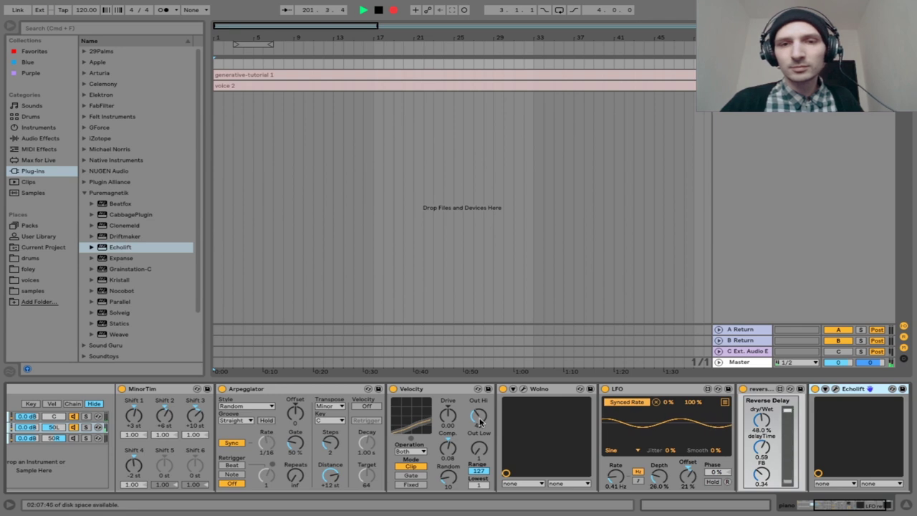
left_click(856, 391)
key("Delete")
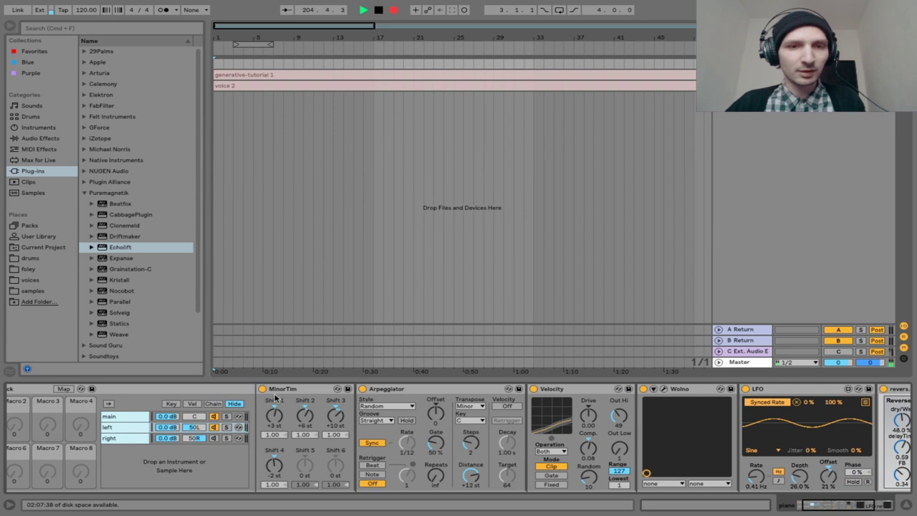
left_click(289, 391)
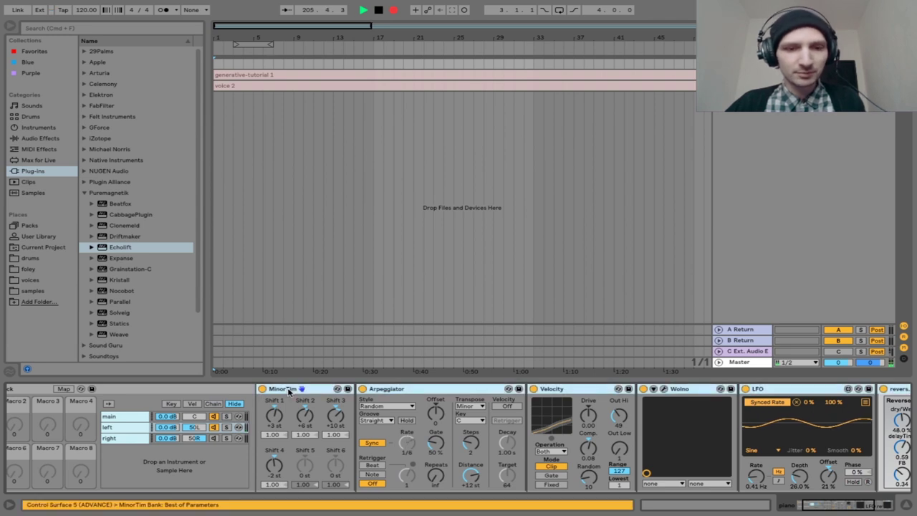
left_click(122, 437)
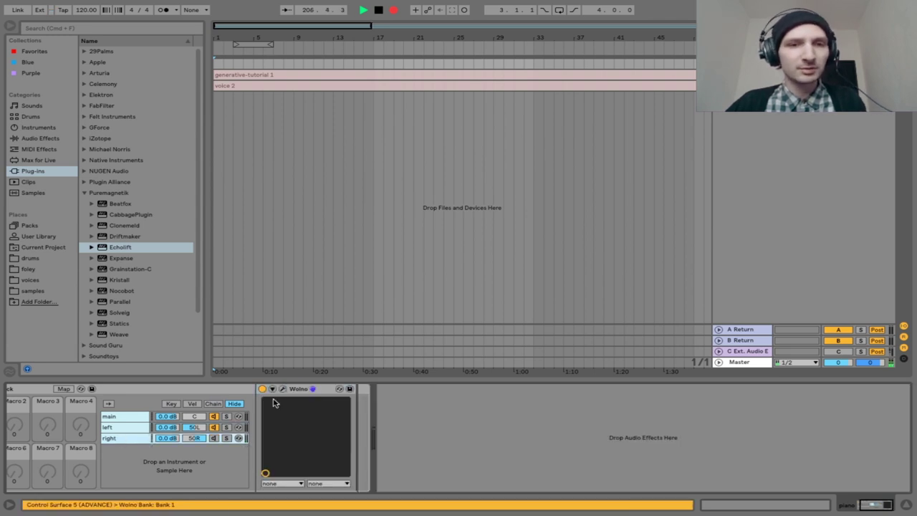
left_click(298, 389)
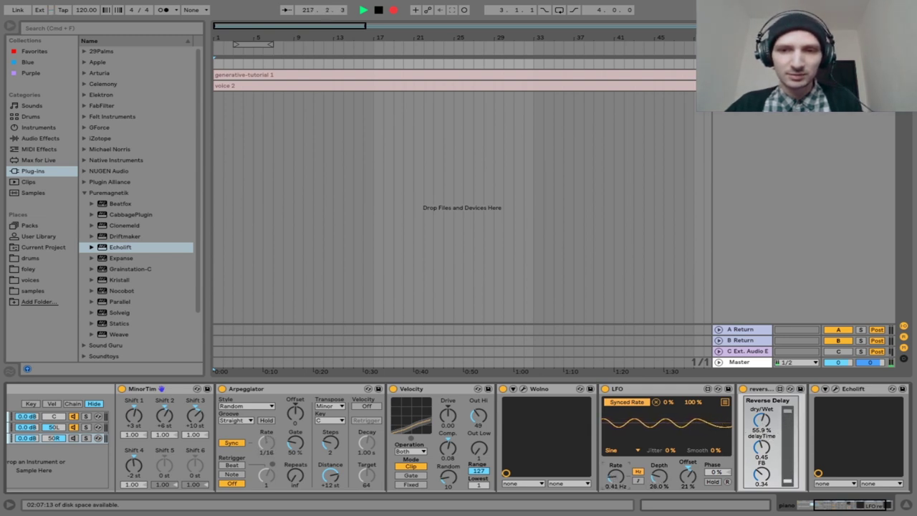
left_click(772, 414)
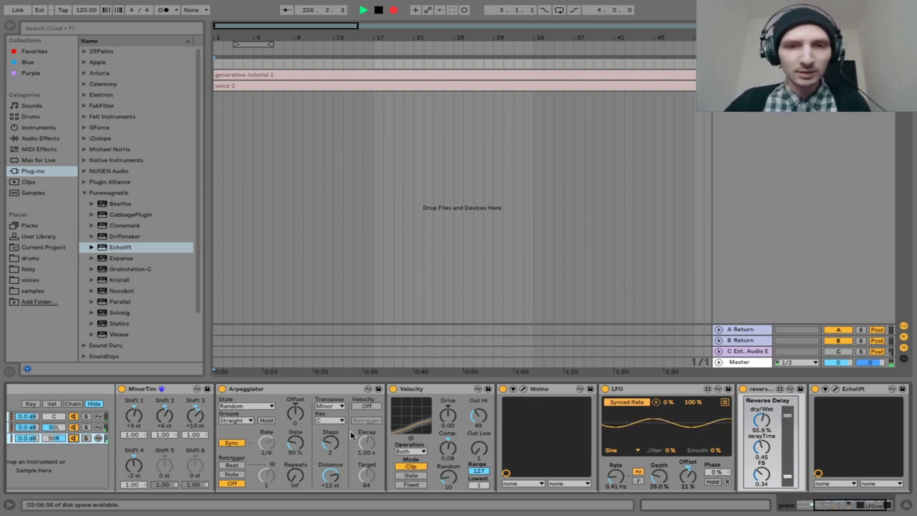
scroll(351, 435, "left", 3)
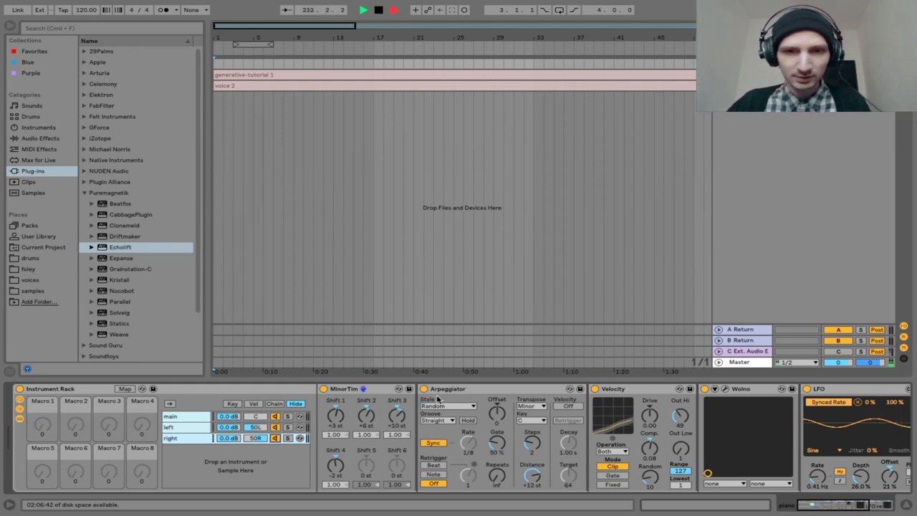
- Map Macro 1 to the LFO Offset knob in both the right and left chains
left_click(470, 443)
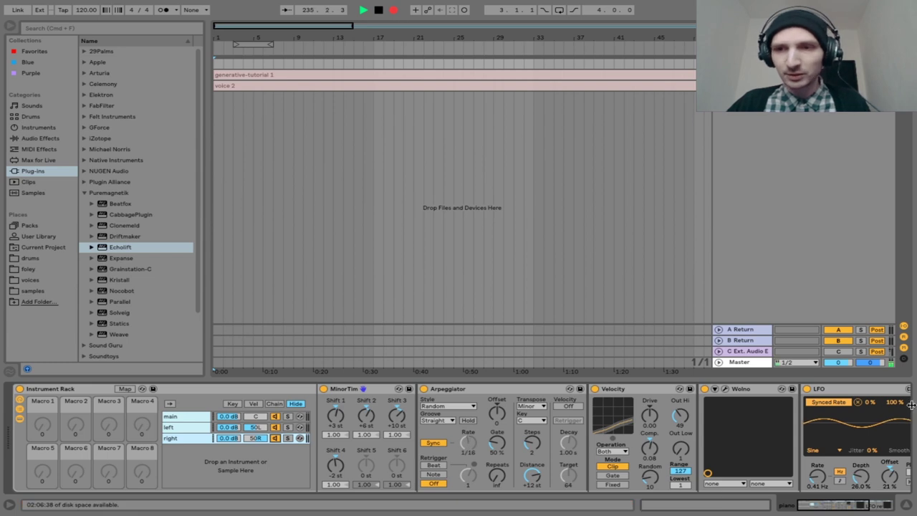
left_click(867, 474)
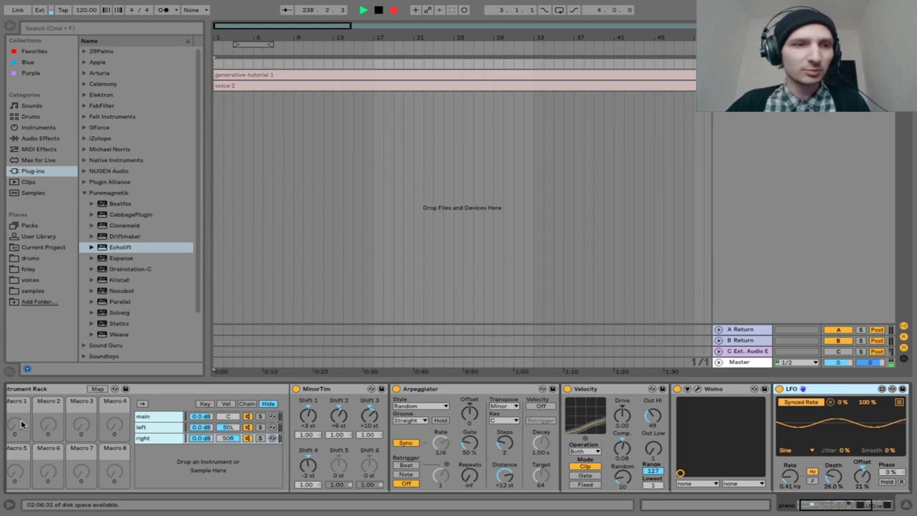
left_click(98, 388)
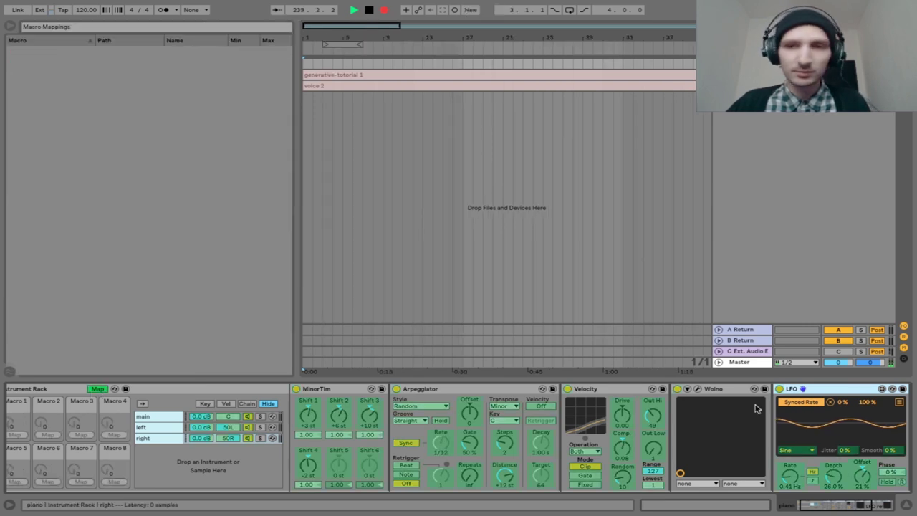
left_click(864, 476)
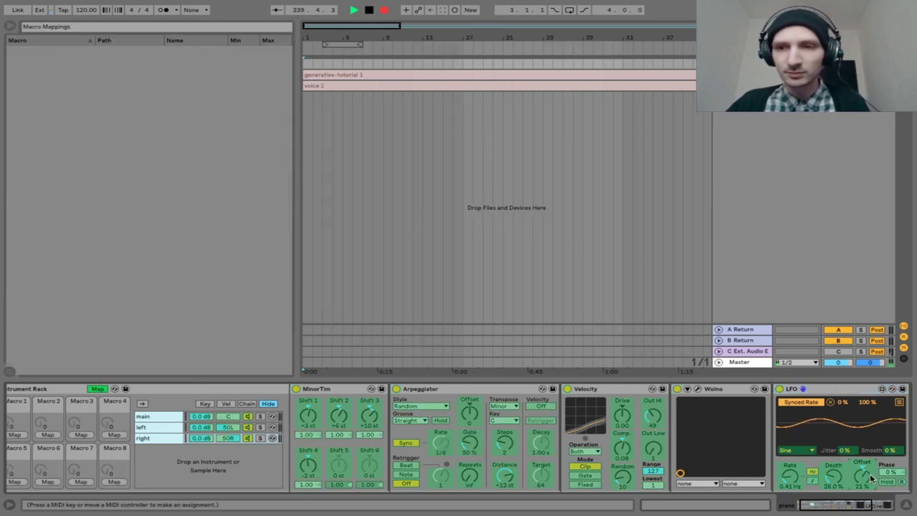
left_click(15, 434)
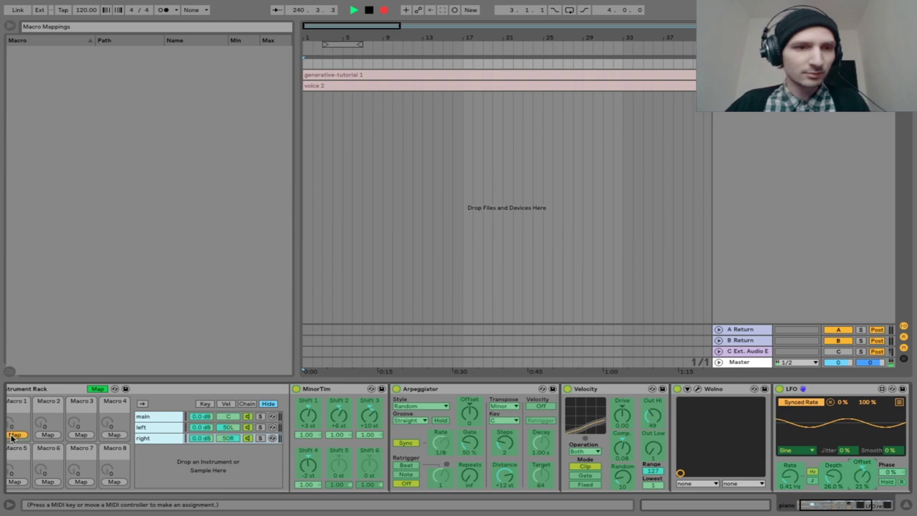
left_click(154, 429)
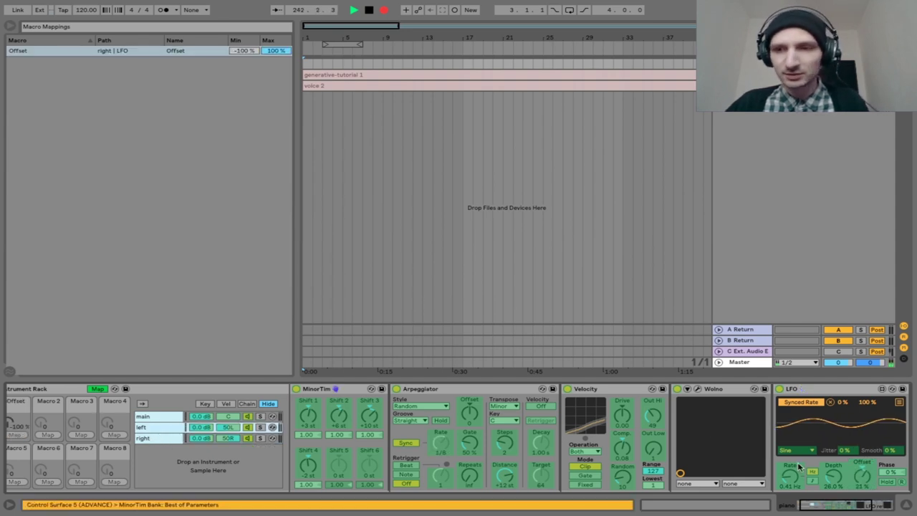
left_click(15, 434)
left_click(96, 389)
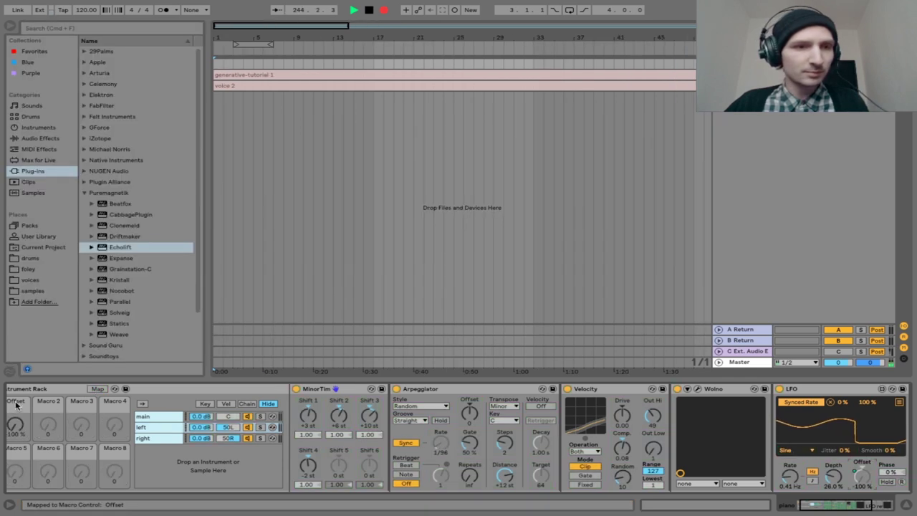
- Rename Macro 1 to ARP RATE and turn it so the LFO Offset sits near 22 %
left_click(15, 403)
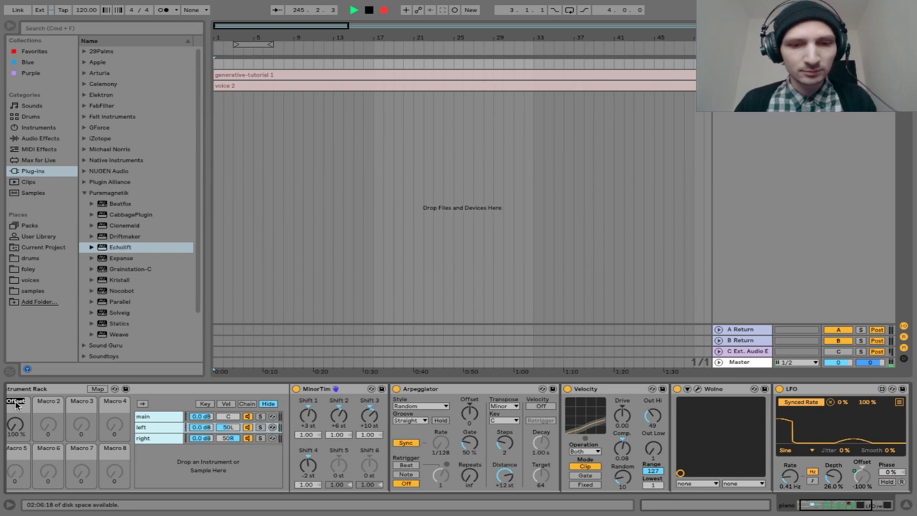
type("LF")
type(" RAT")
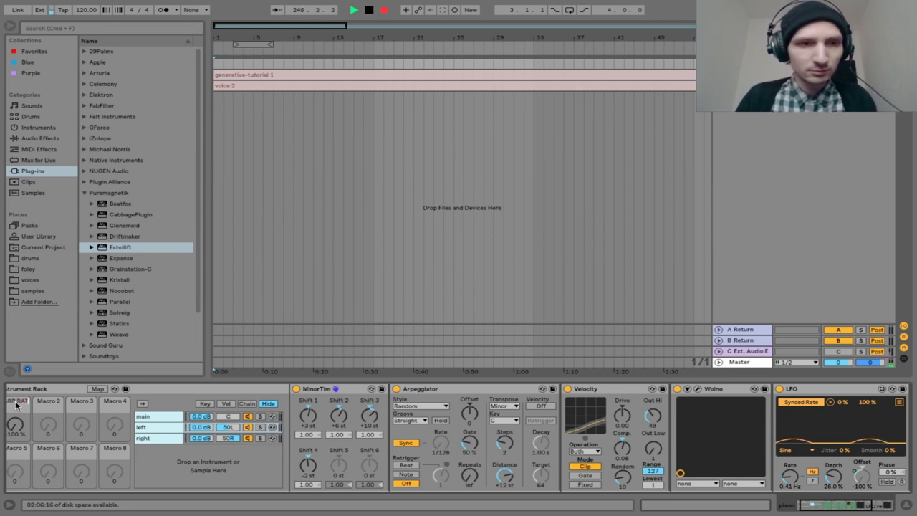
type("E")
key("Return")
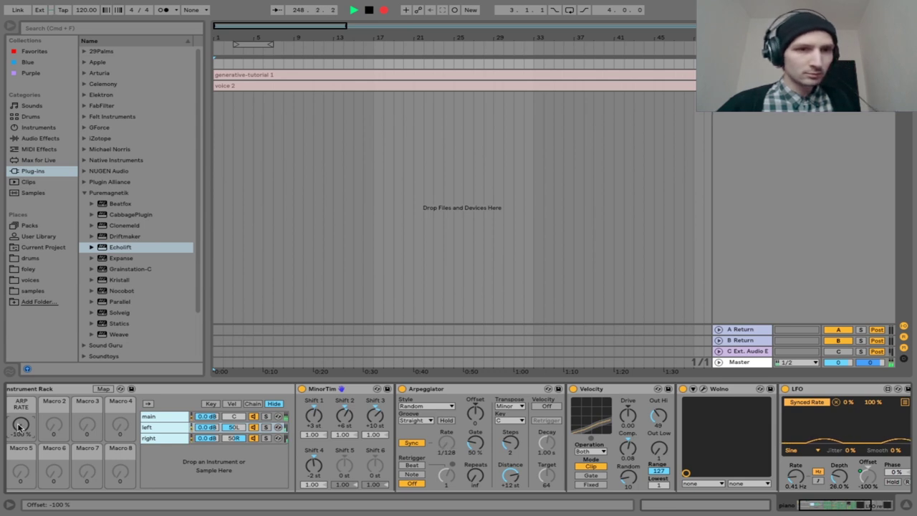
left_click_drag(20, 424, 20, 422)
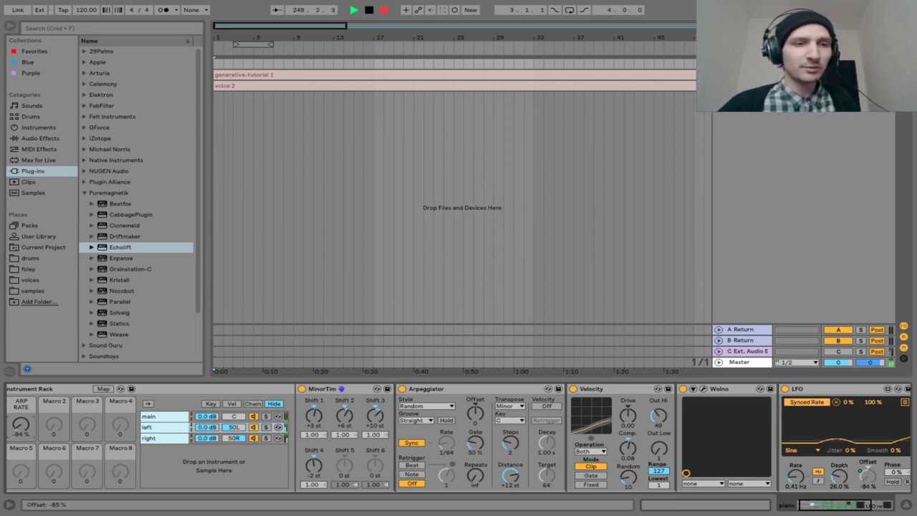
left_click_drag(21, 421, 21, 416)
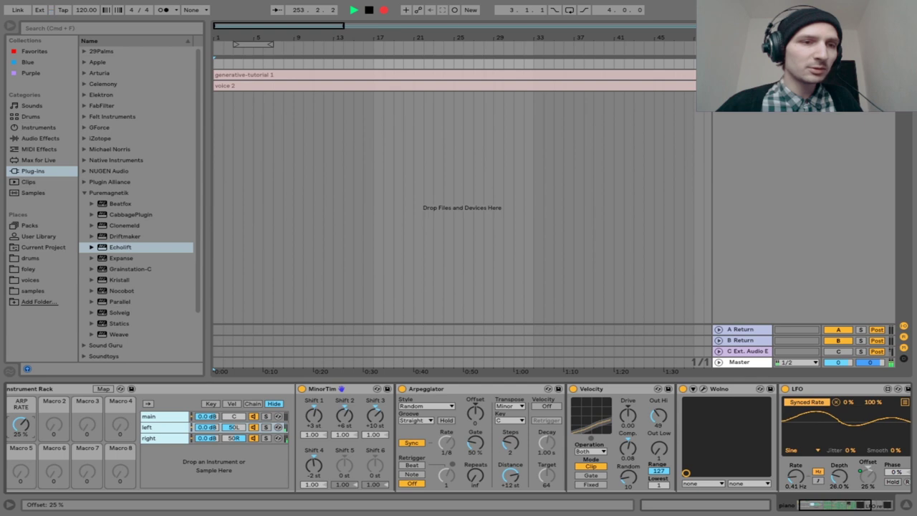
left_click_drag(21, 424, 21, 428)
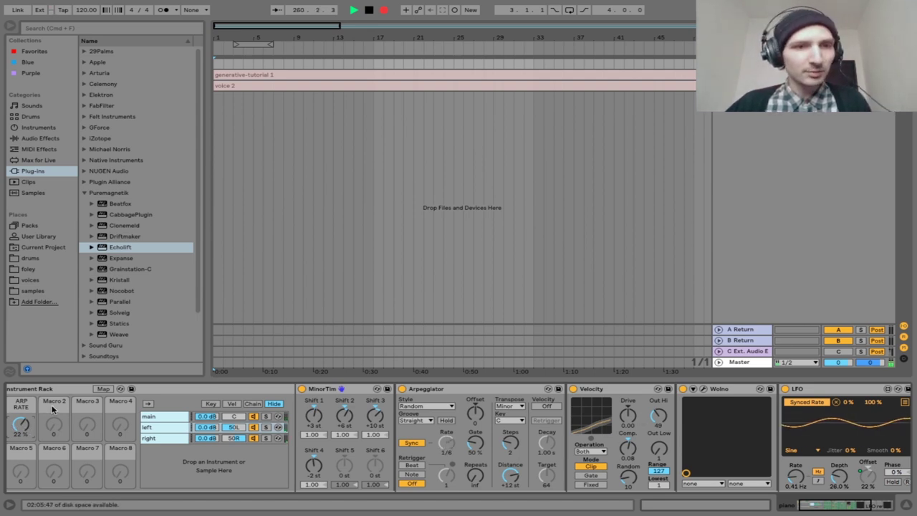
- Map Macro 2 to the Velocity device's Out Hi in the left and right chains
left_click(103, 388)
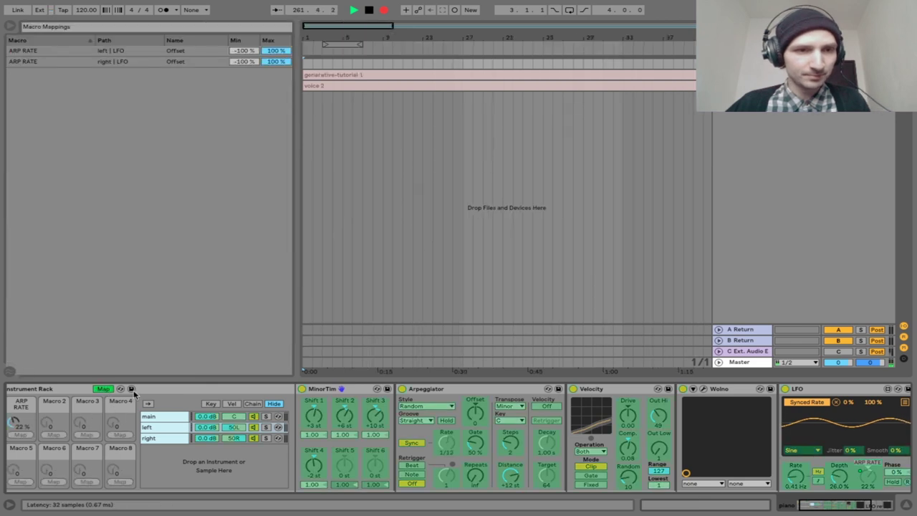
left_click(660, 414)
left_click(57, 435)
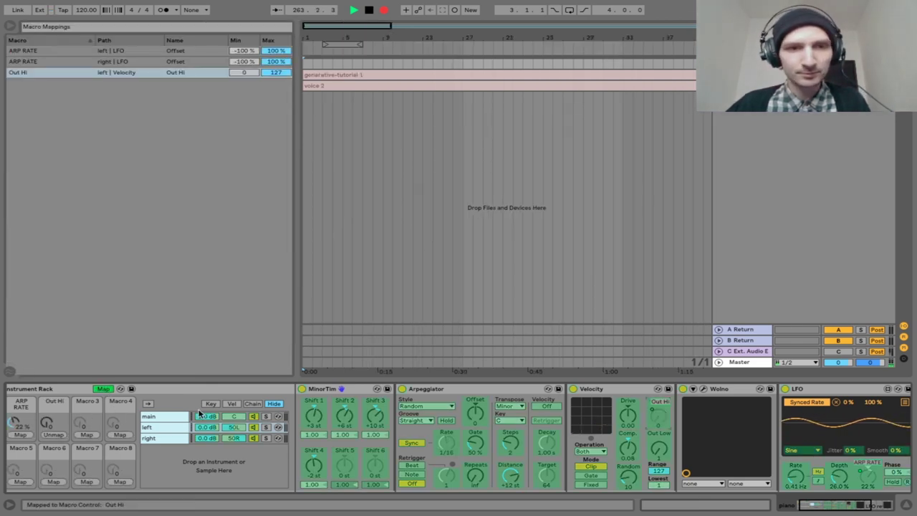
left_click(159, 440)
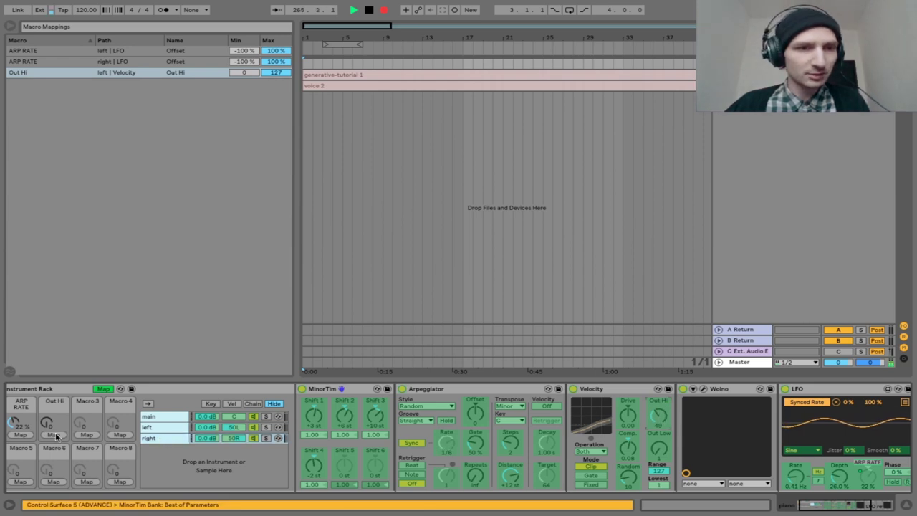
left_click(57, 435)
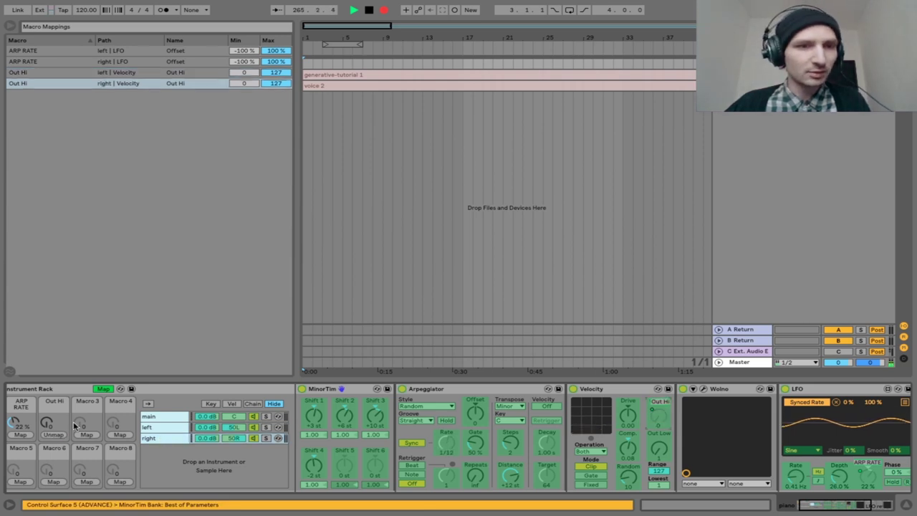
- Name Macro 2 VELOCITY and turn it up to 45
left_click(102, 390)
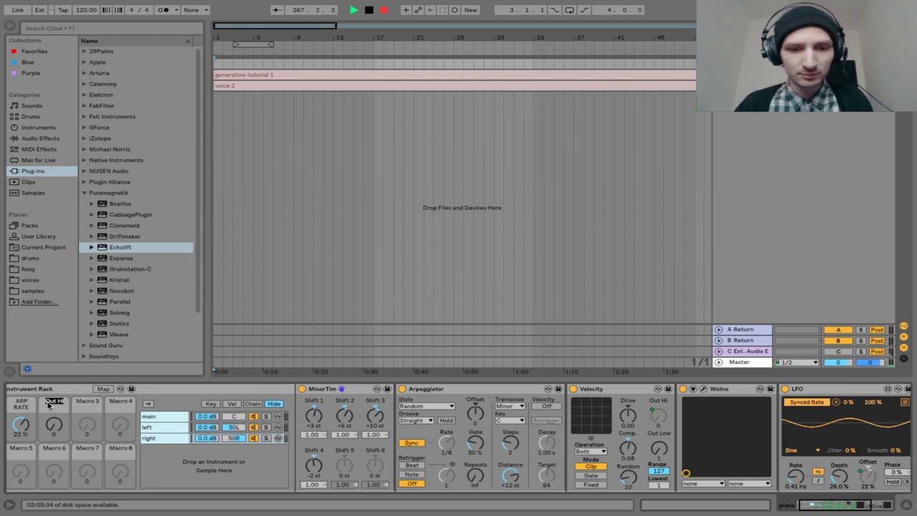
type("veloci")
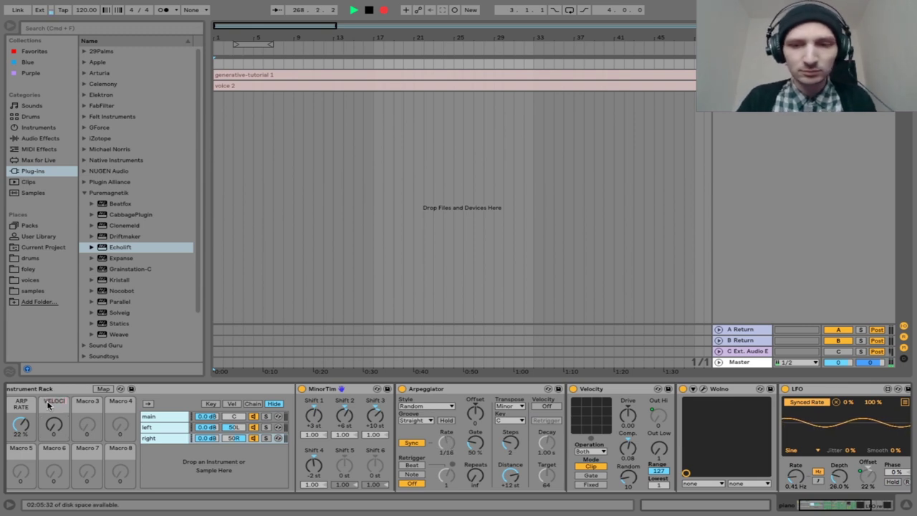
type("t")
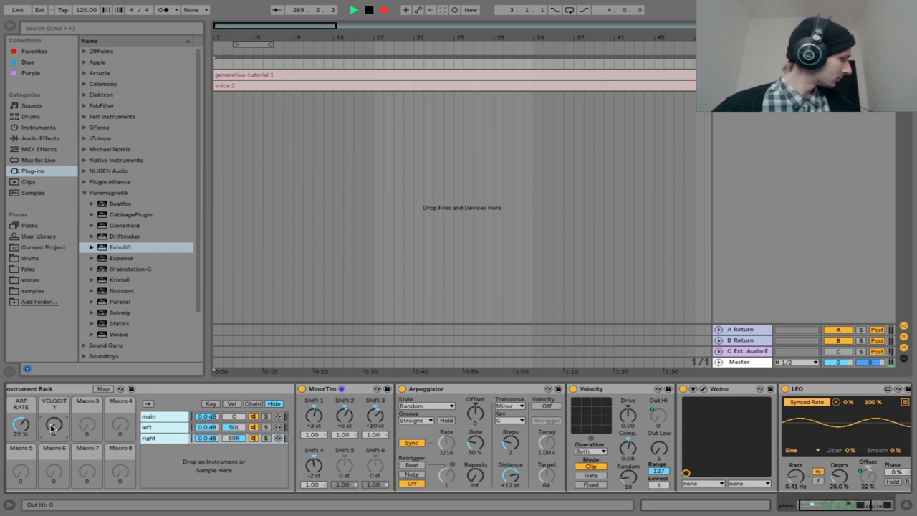
left_click_drag(54, 427, 54, 403)
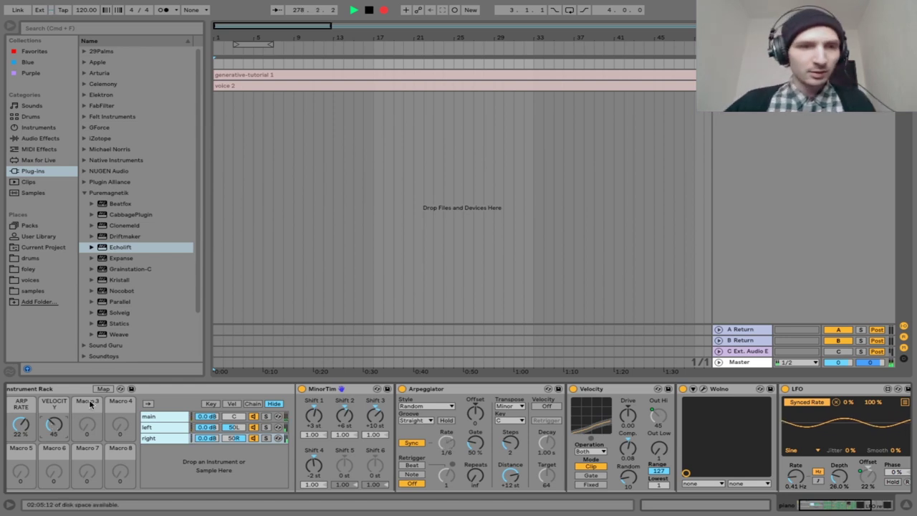
- Fold the LFO, Velocity and Arpeggiator devices to bring the Reverse Delay into view
scroll(698, 393, "right", 5)
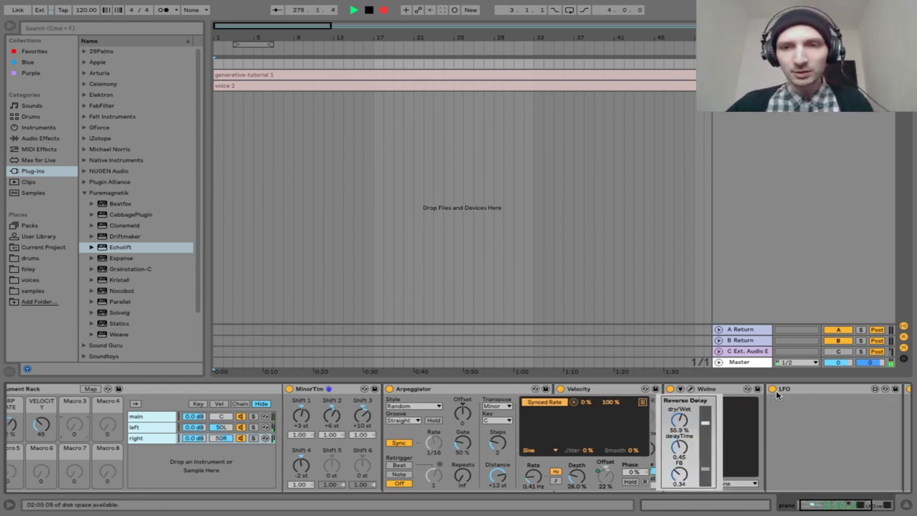
left_click(688, 402)
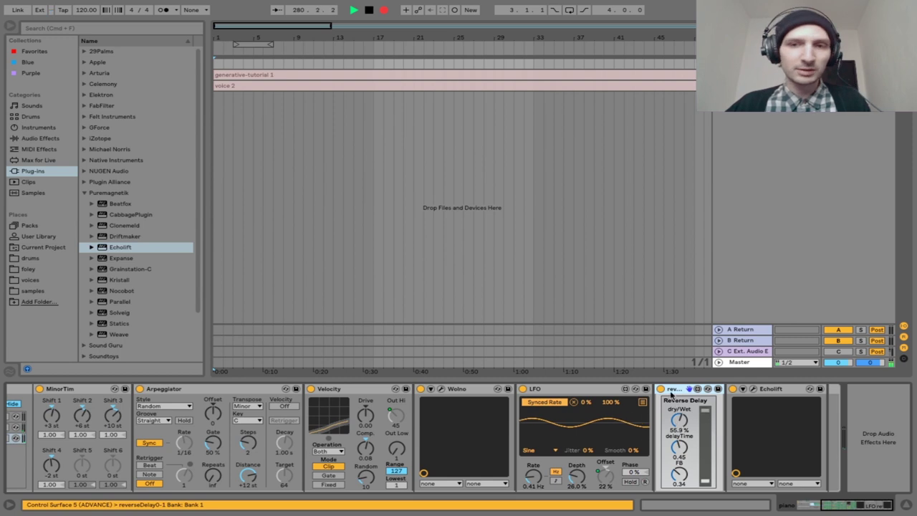
scroll(538, 398, "left", 2)
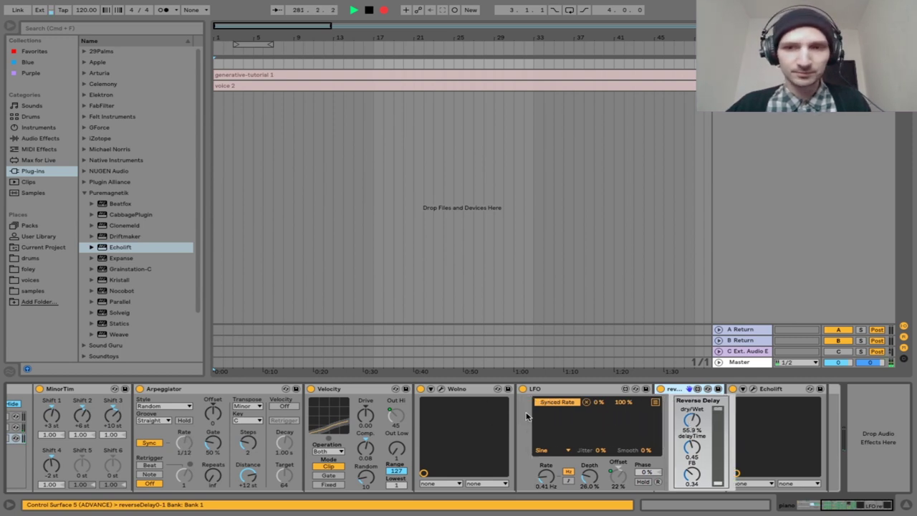
double_click(552, 389)
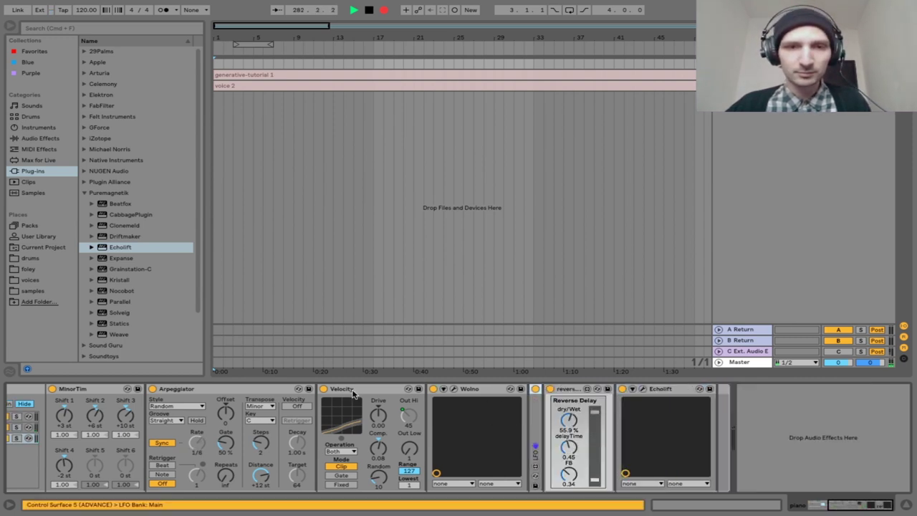
double_click(354, 388)
double_click(265, 391)
scroll(93, 423, "left", 5)
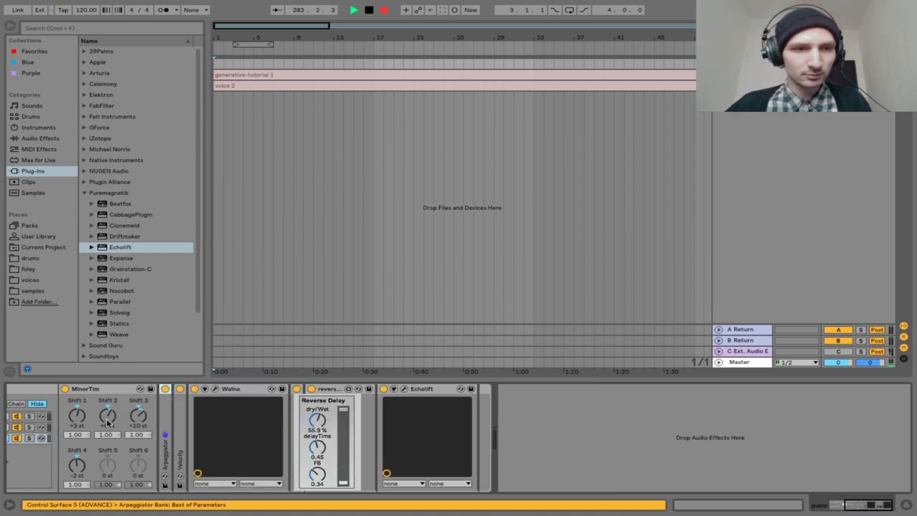
- Map Macro 3 to the Reverse Delay dry/Wet, folding the Velocity and Wolno devices along the way
left_click(124, 388)
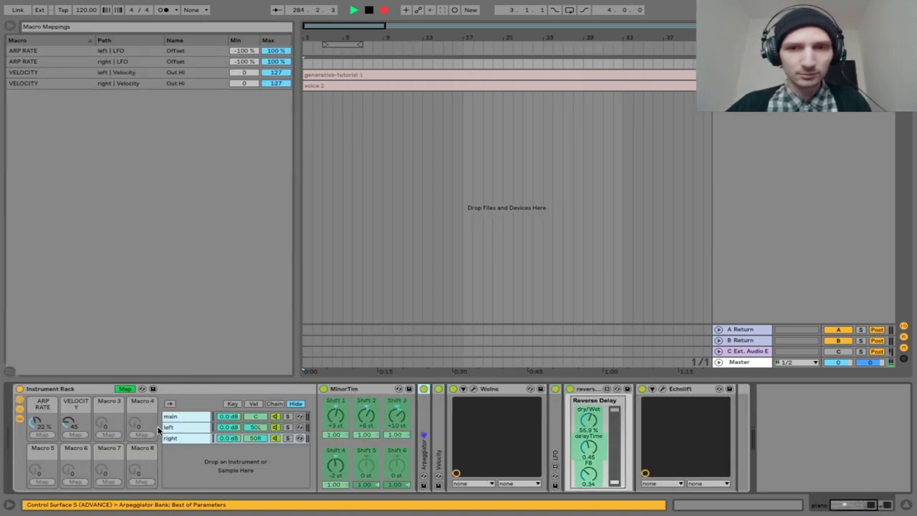
left_click(589, 419)
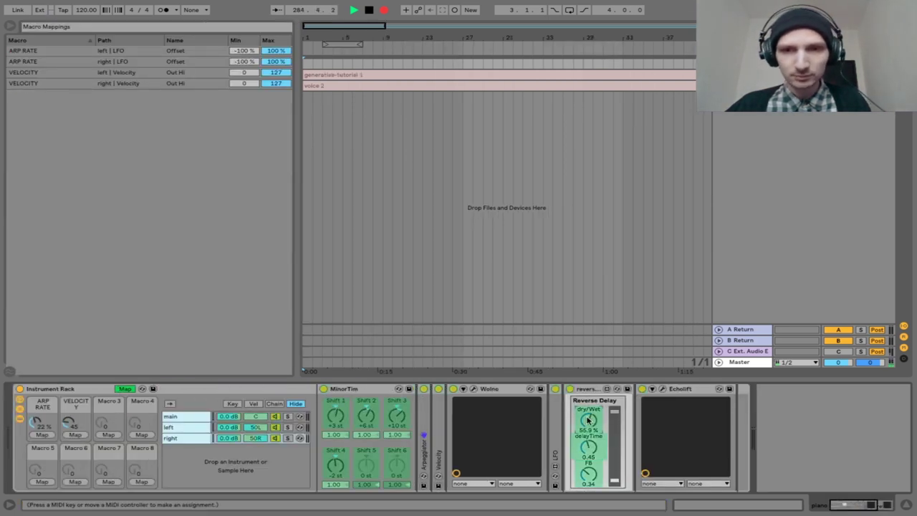
left_click(108, 435)
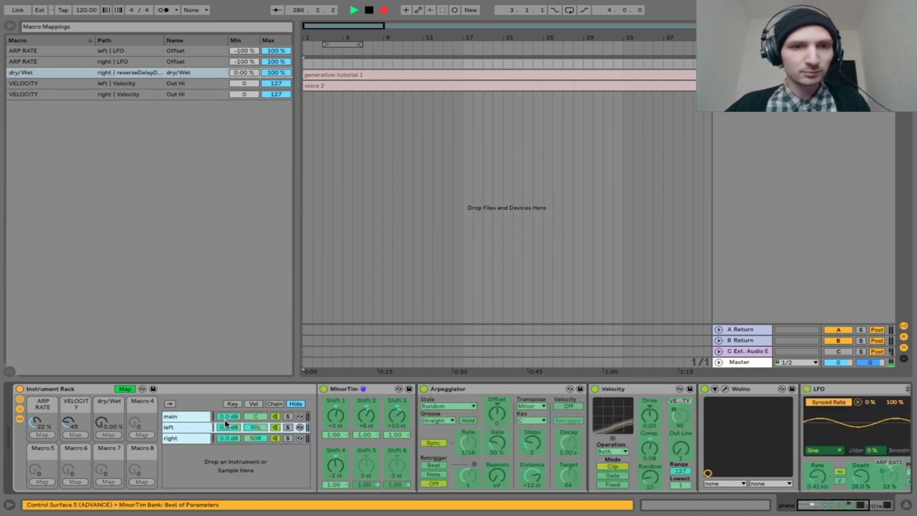
double_click(655, 390)
double_click(655, 390)
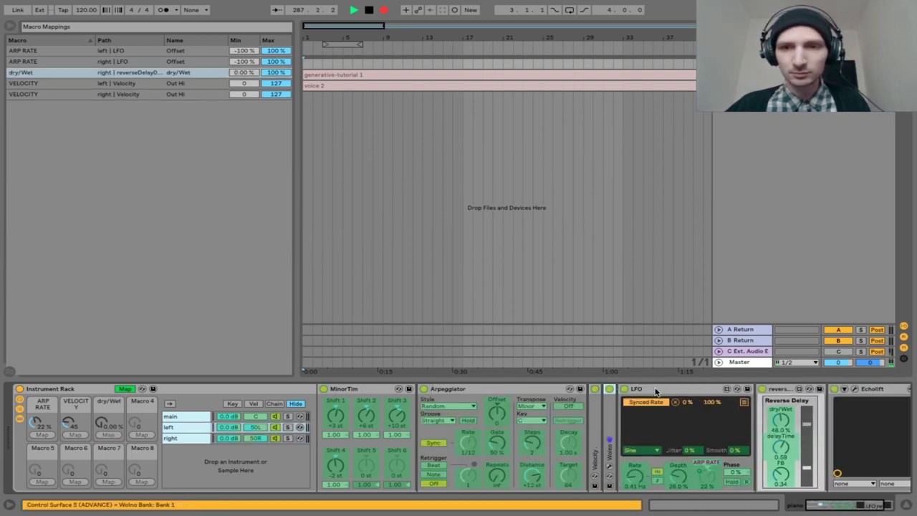
left_click(106, 435)
- Name Macro 3 REVERSE and raise it to 52.8 % to blend in the delay
left_click(125, 388)
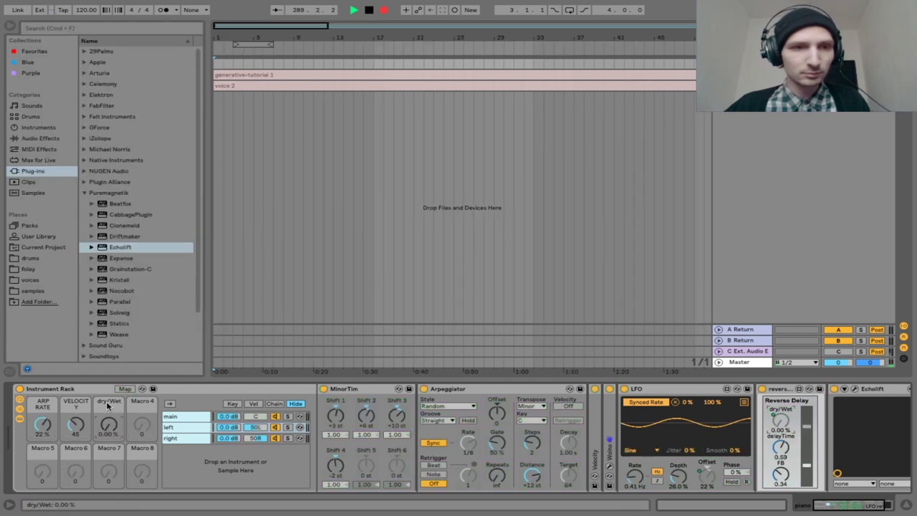
left_click(108, 402)
type("Reverse")
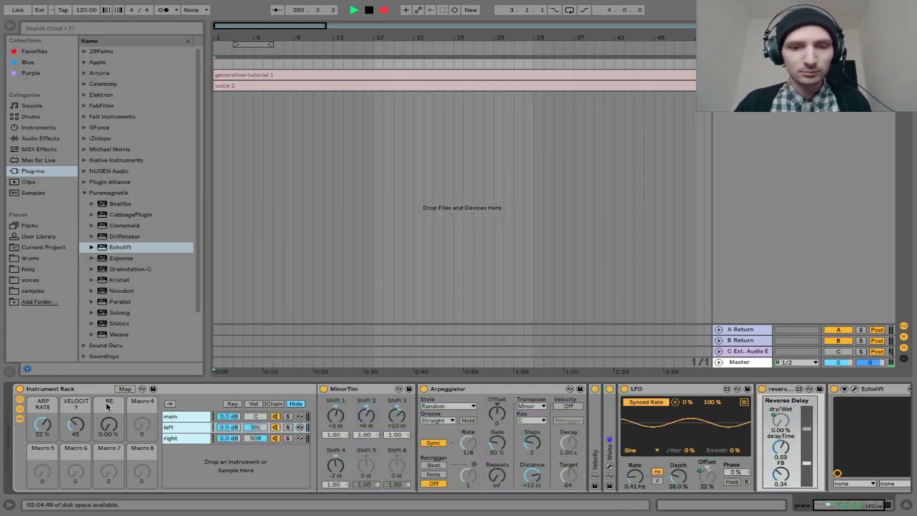
key("Return")
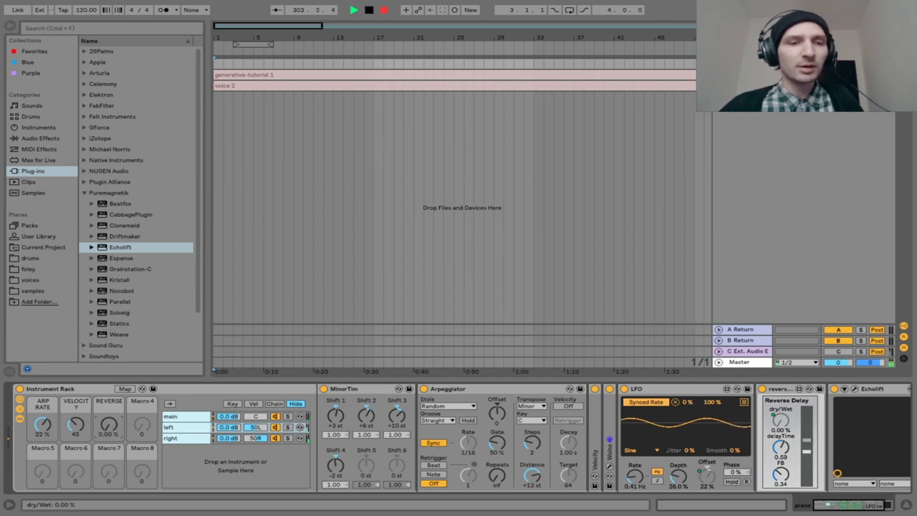
left_click_drag(108, 425, 108, 412)
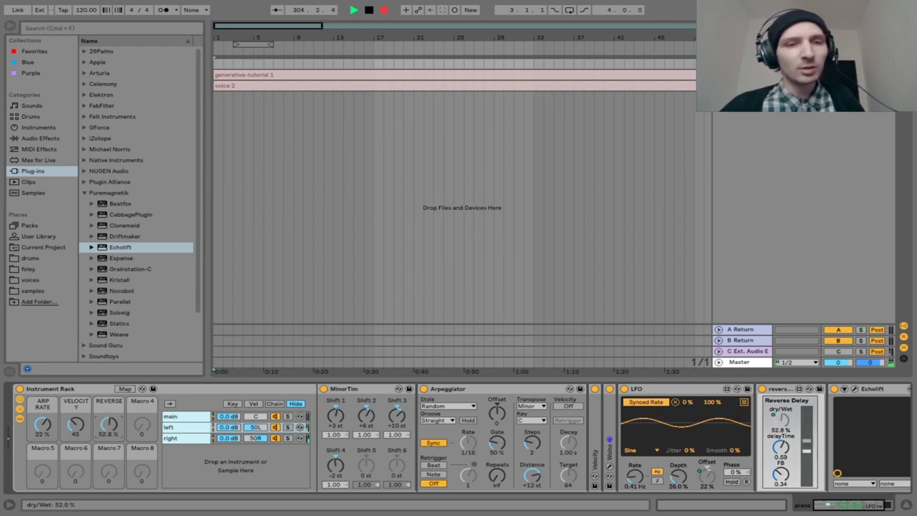